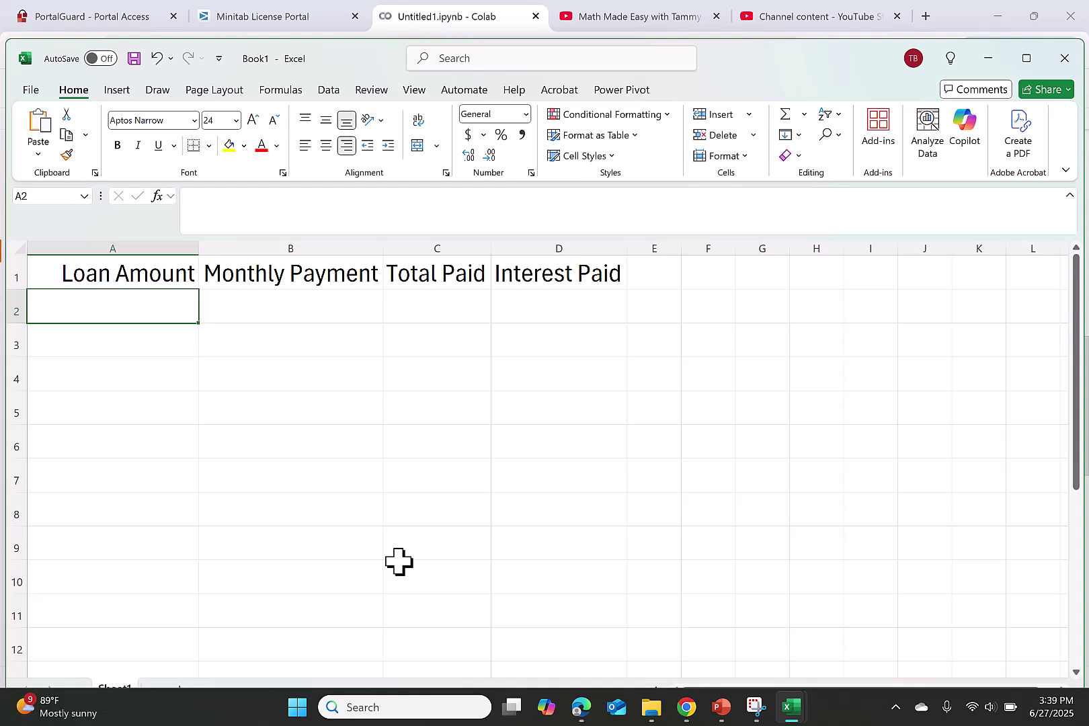
- Enter 250000 as the loan amount in cell A2
text(25000)
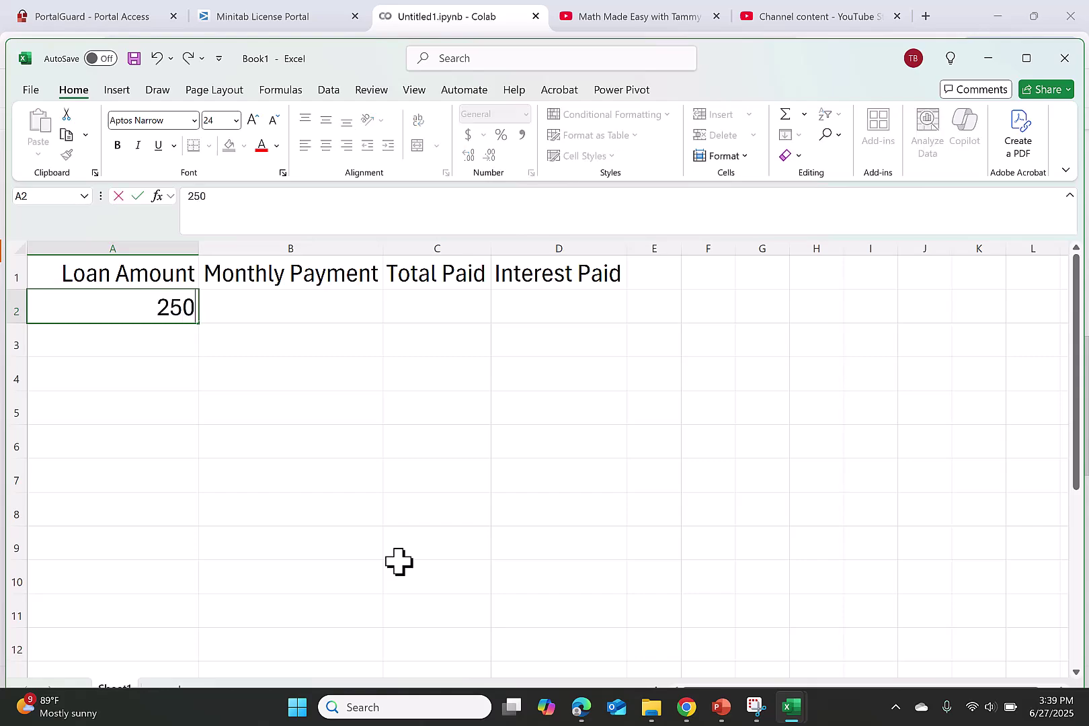
text(00)
- Insert the PMT function from the Financial category into cell B2 under Monthly Payment
click(245, 310)
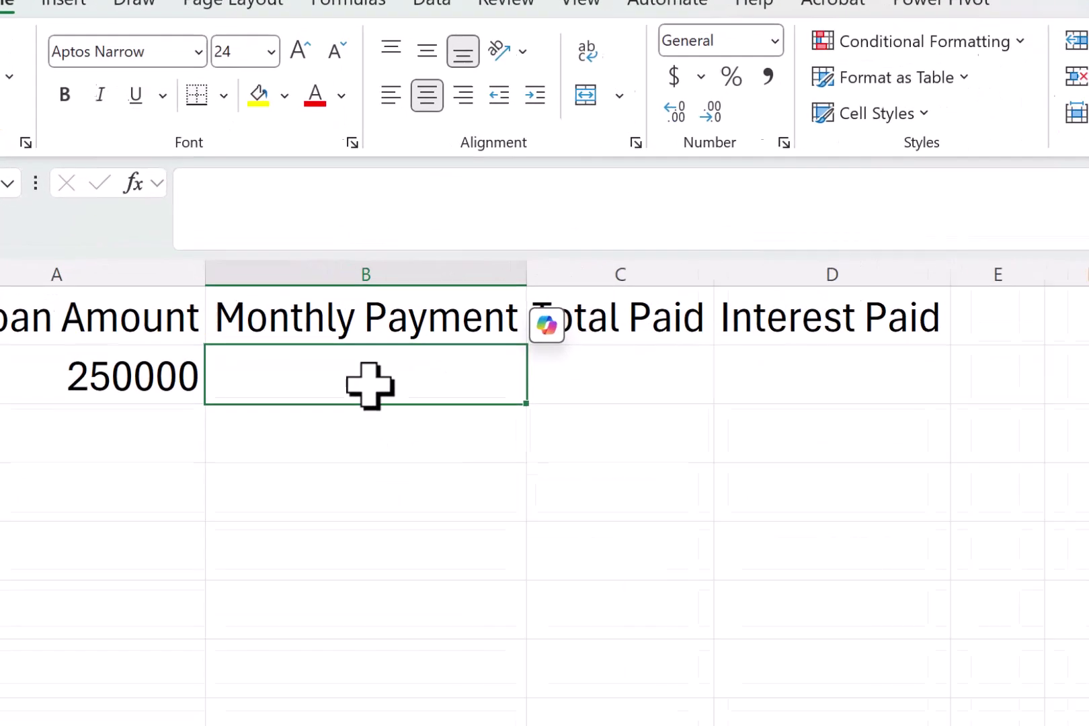
click(126, 177)
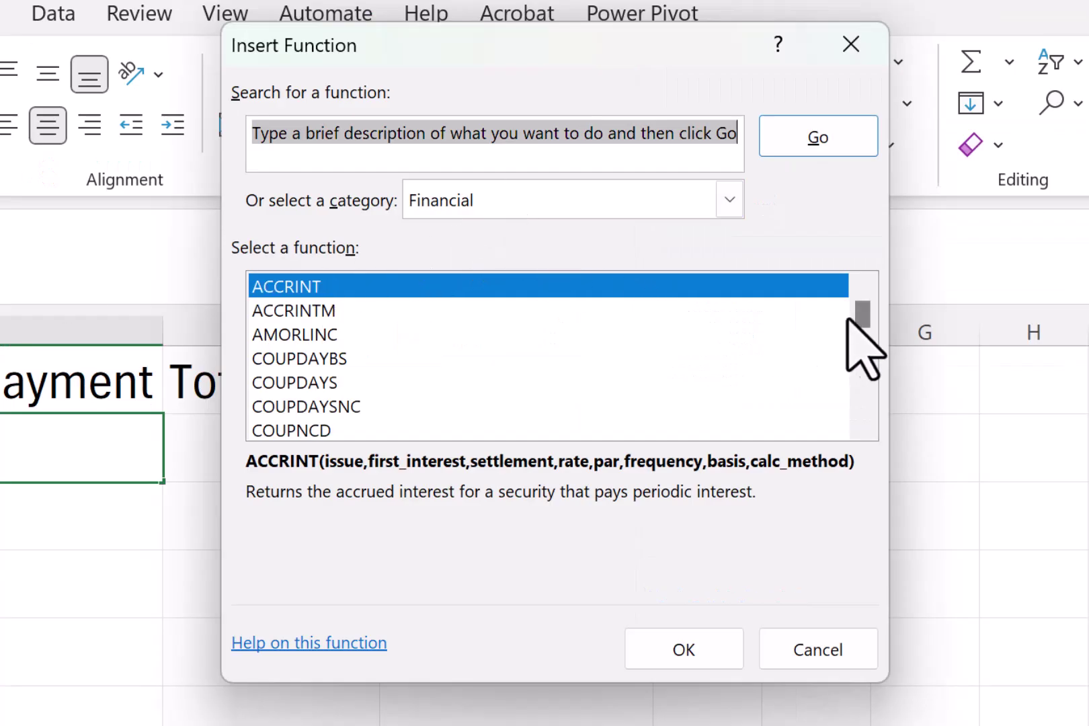
click(653, 207)
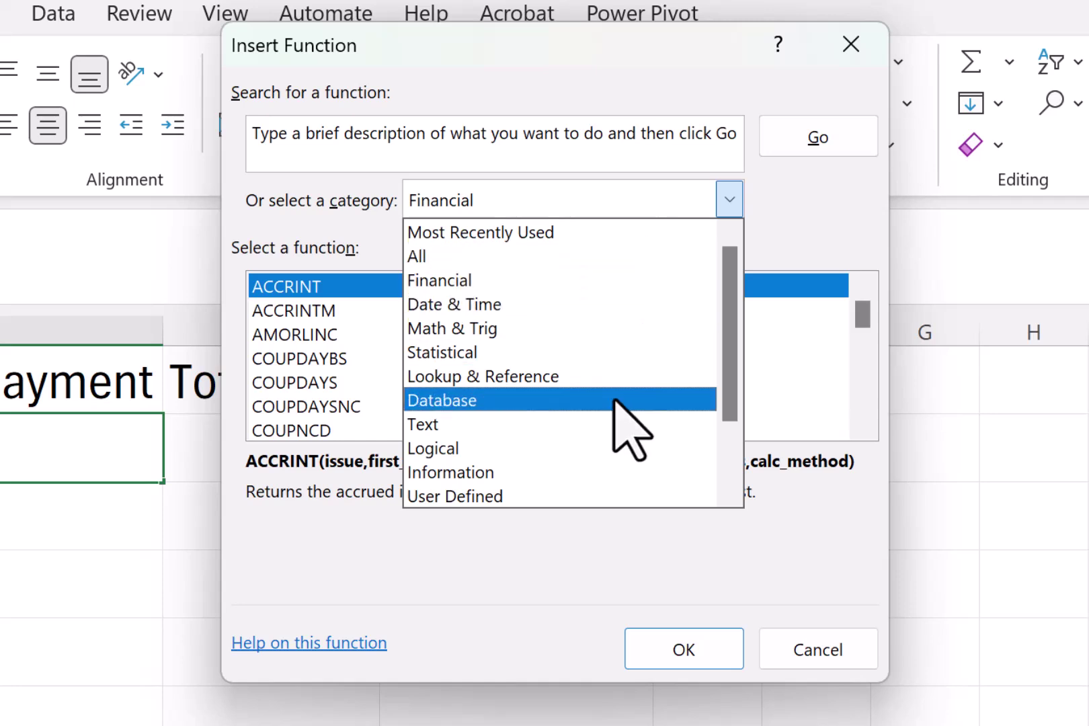
click(603, 290)
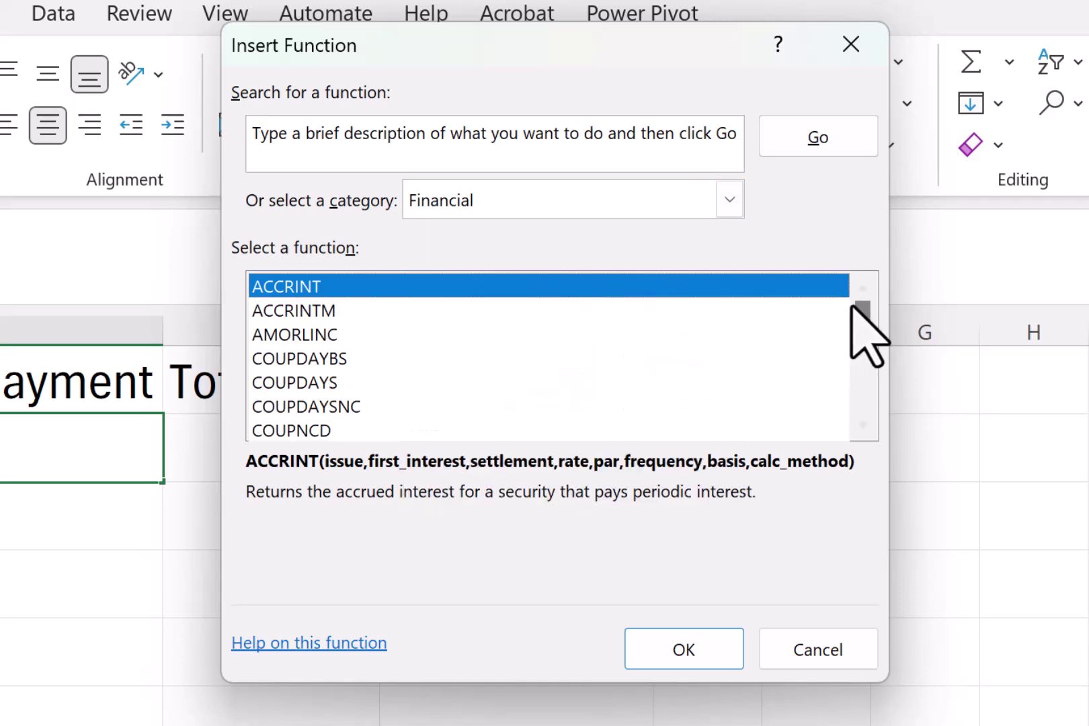
scroll(859, 321, down, 1)
drag(858, 318, 858, 367)
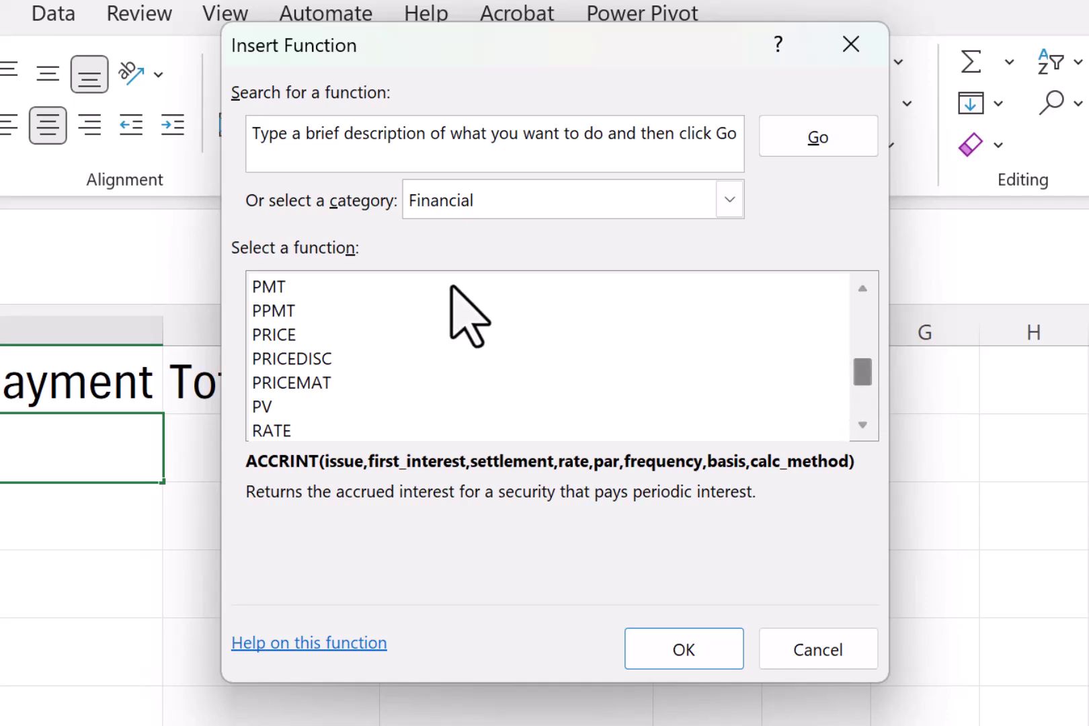
click(427, 293)
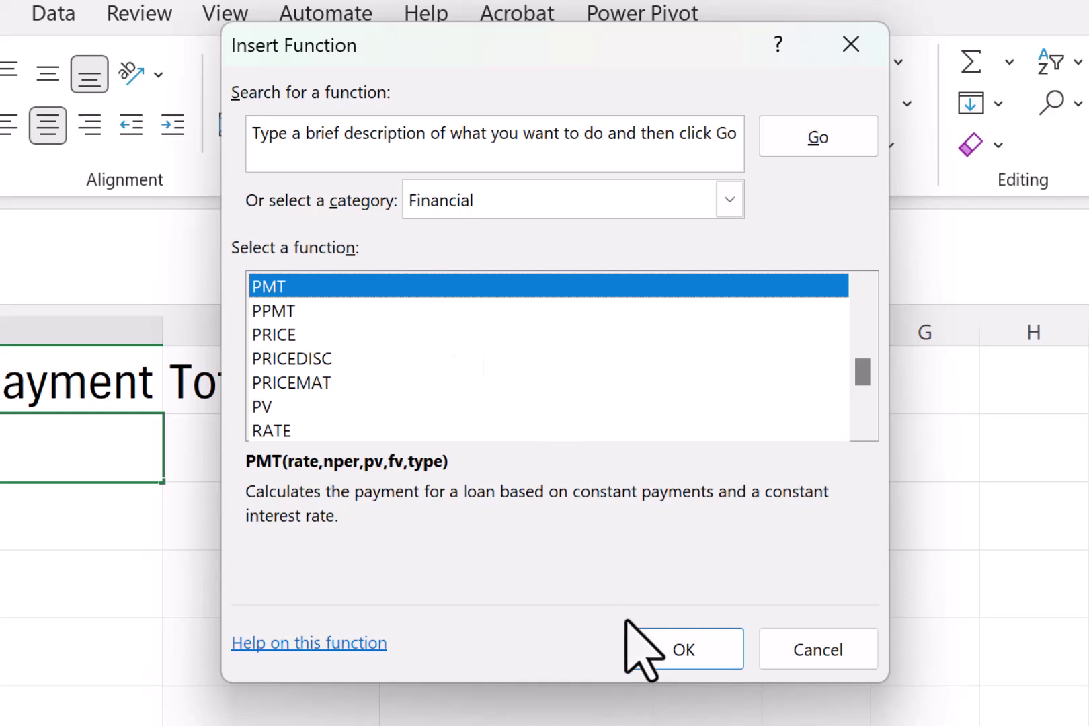
click(678, 646)
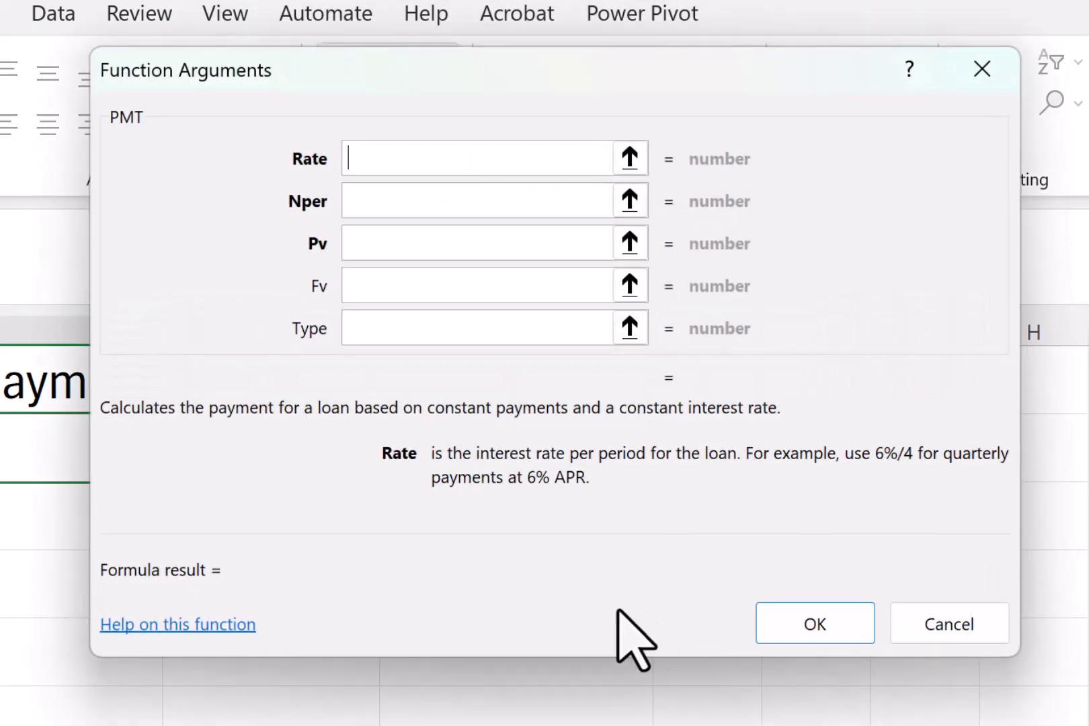
- Set the PMT function's Rate to 6.5%/12 and its Nper to 30*12
text(6.5%)
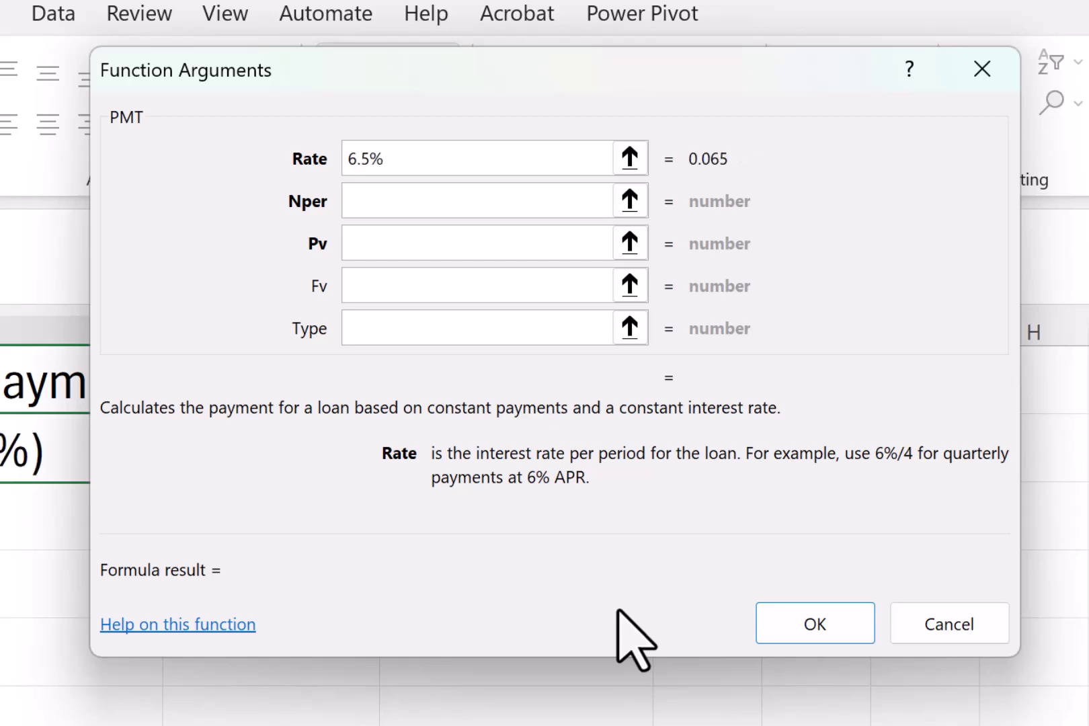
text(/12)
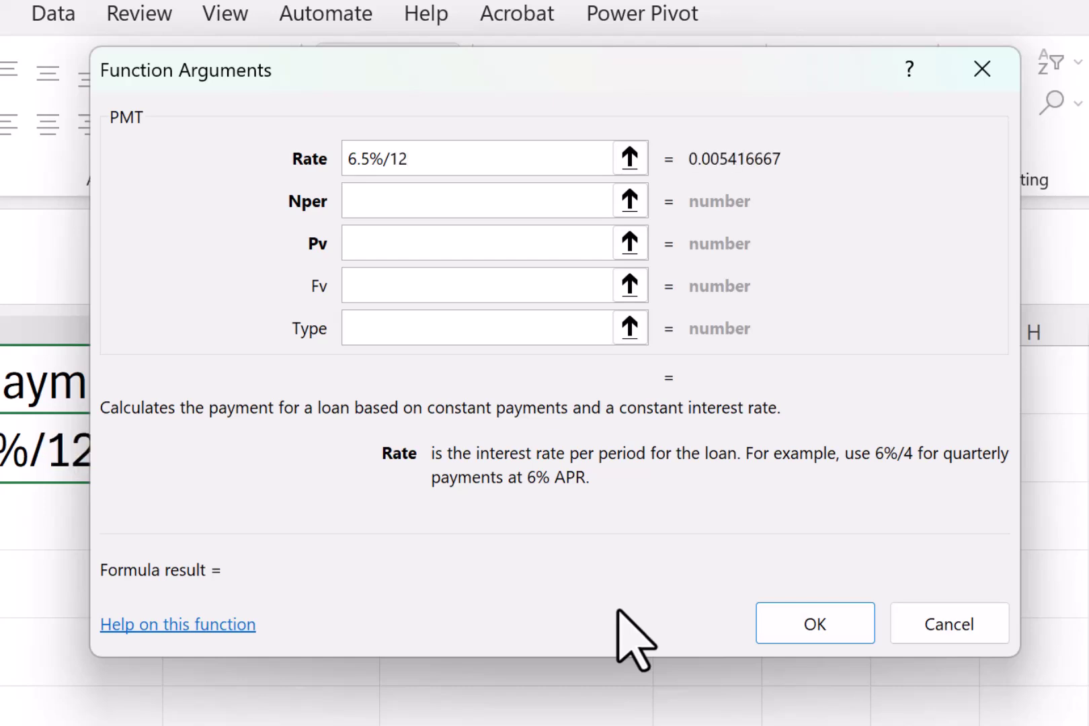
click(426, 206)
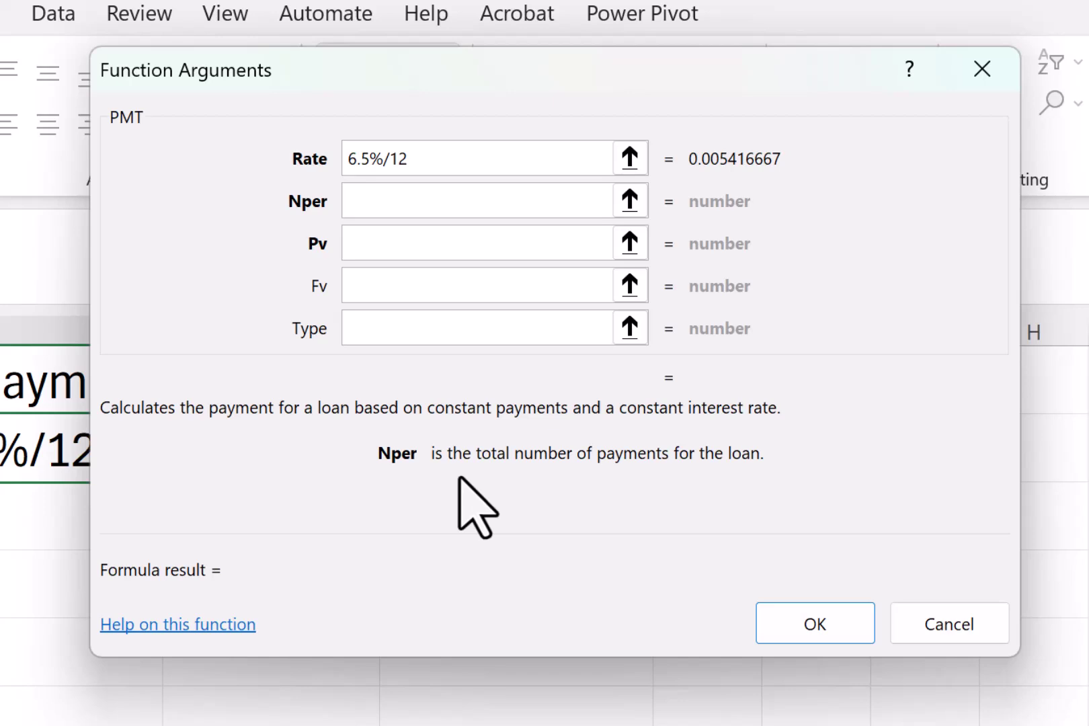
text(30)
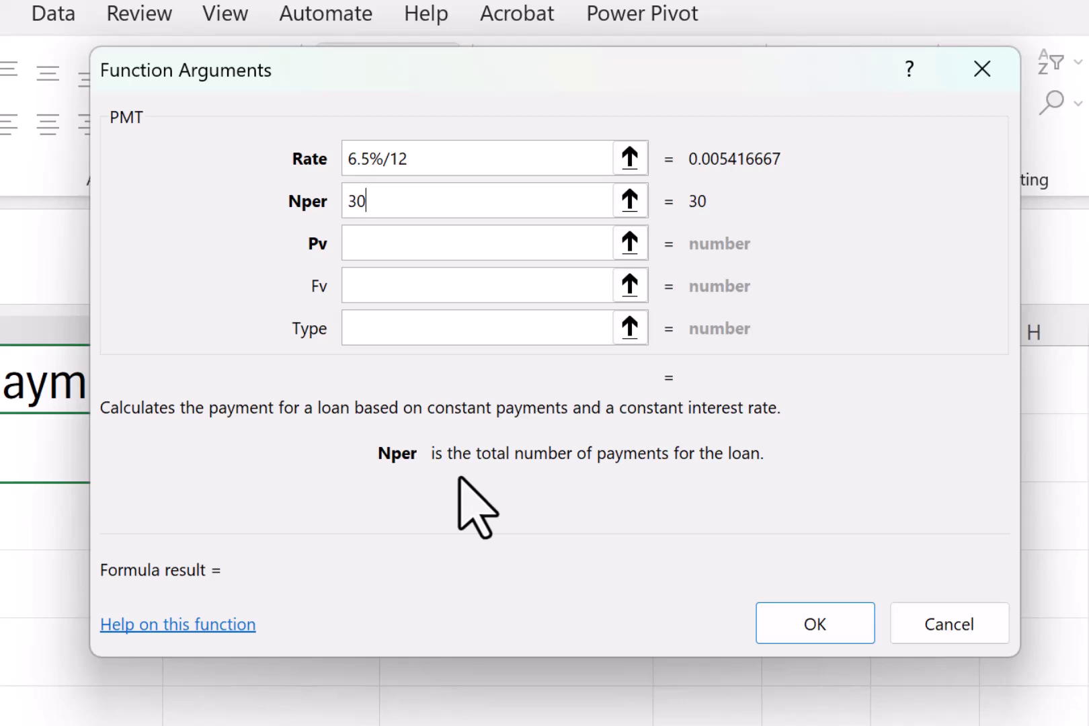
text(*12)
- Set the PMT function's Pv to cell A2 and its Fv to 0, and complete the formula
click(368, 242)
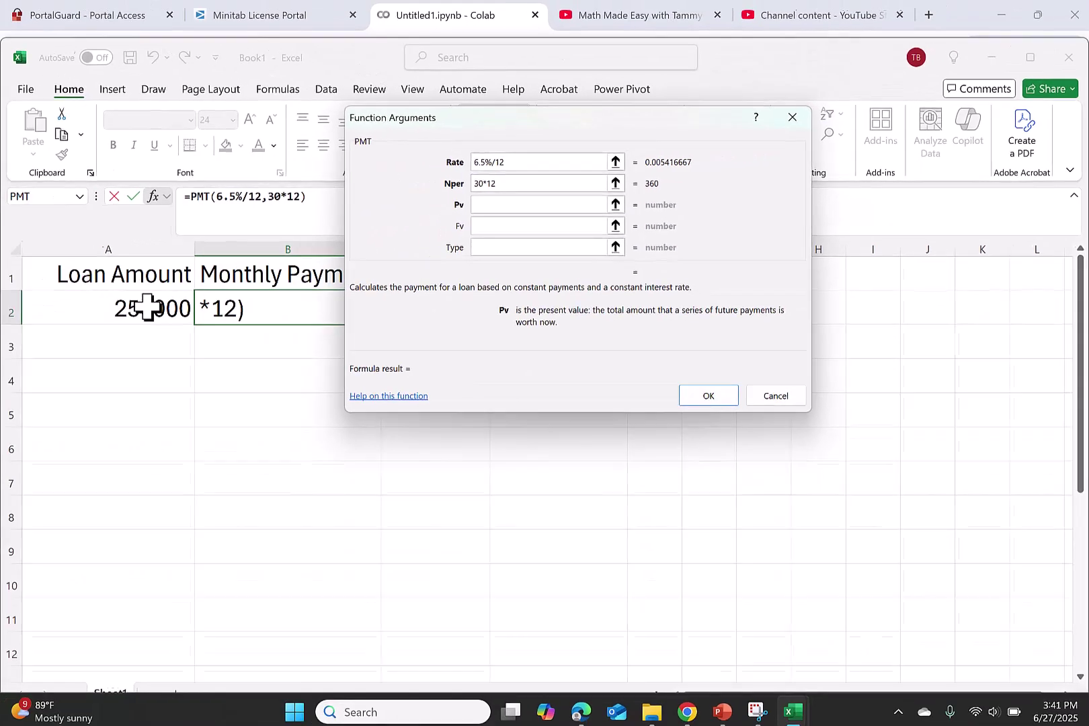
click(147, 307)
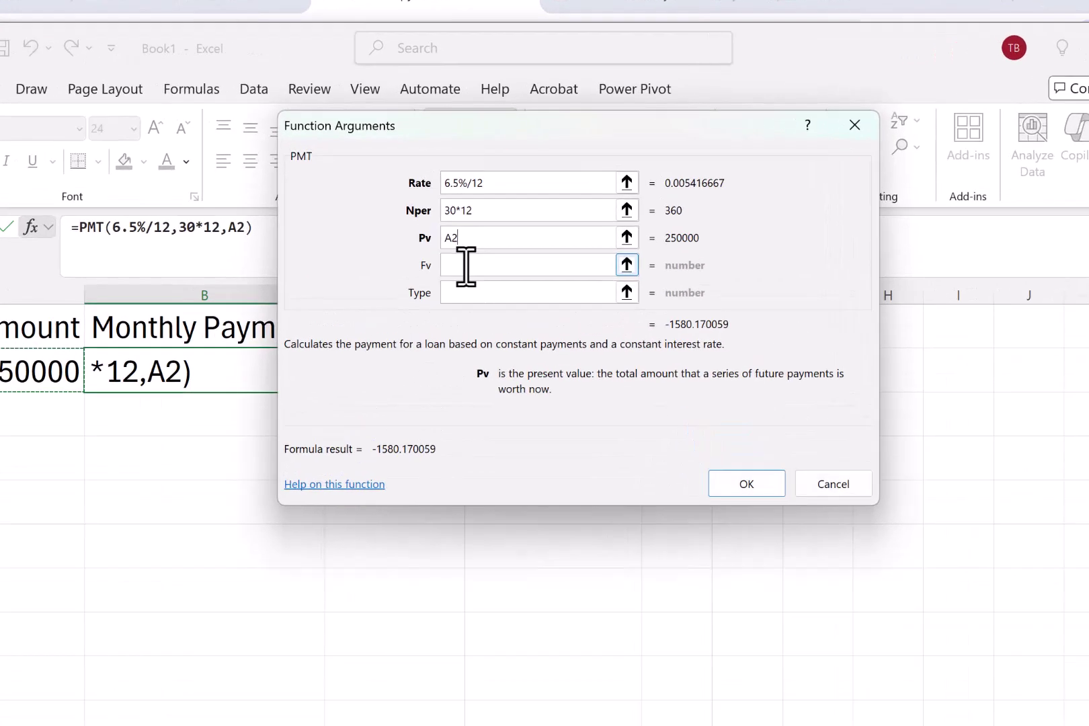
click(480, 226)
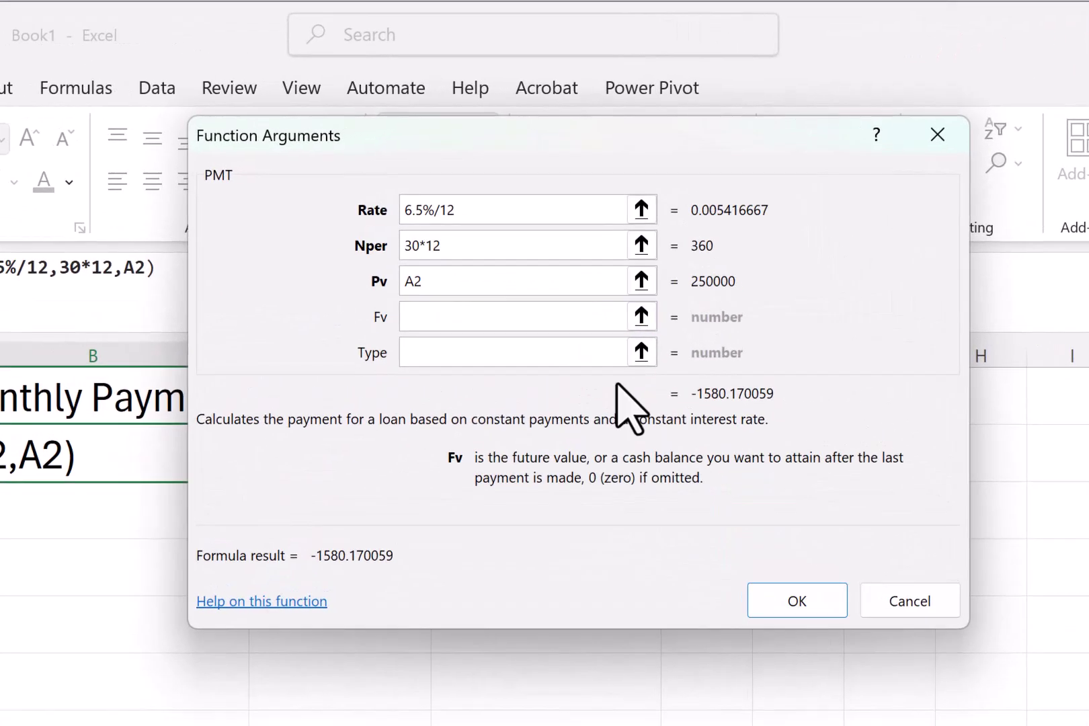
text(0)
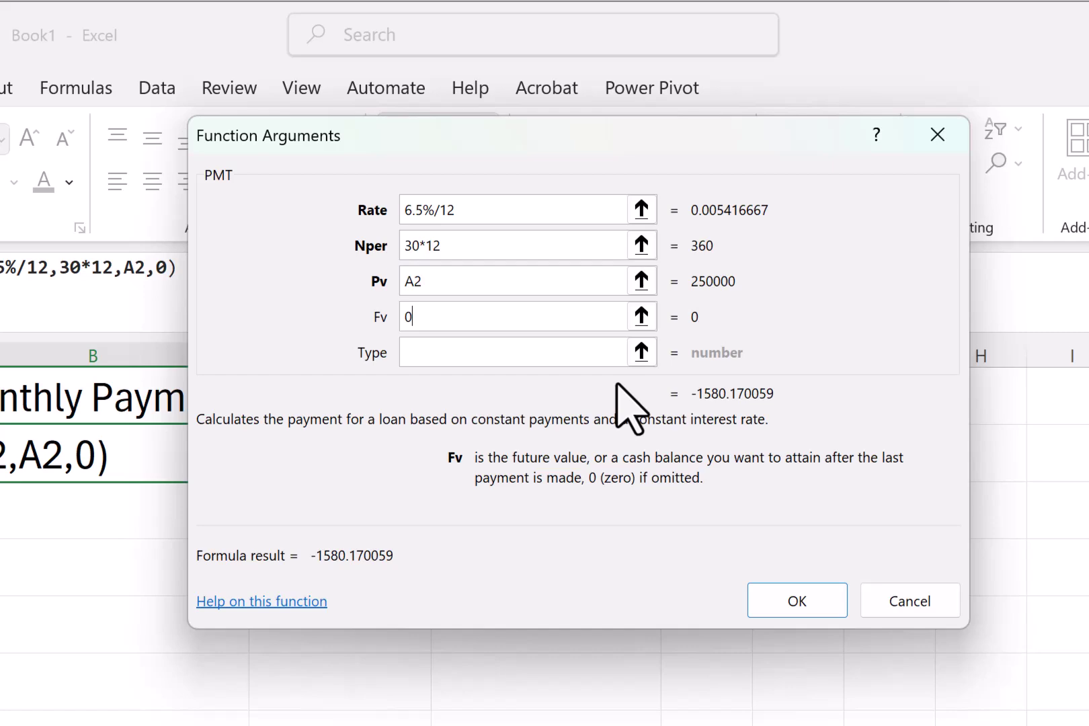
click(823, 601)
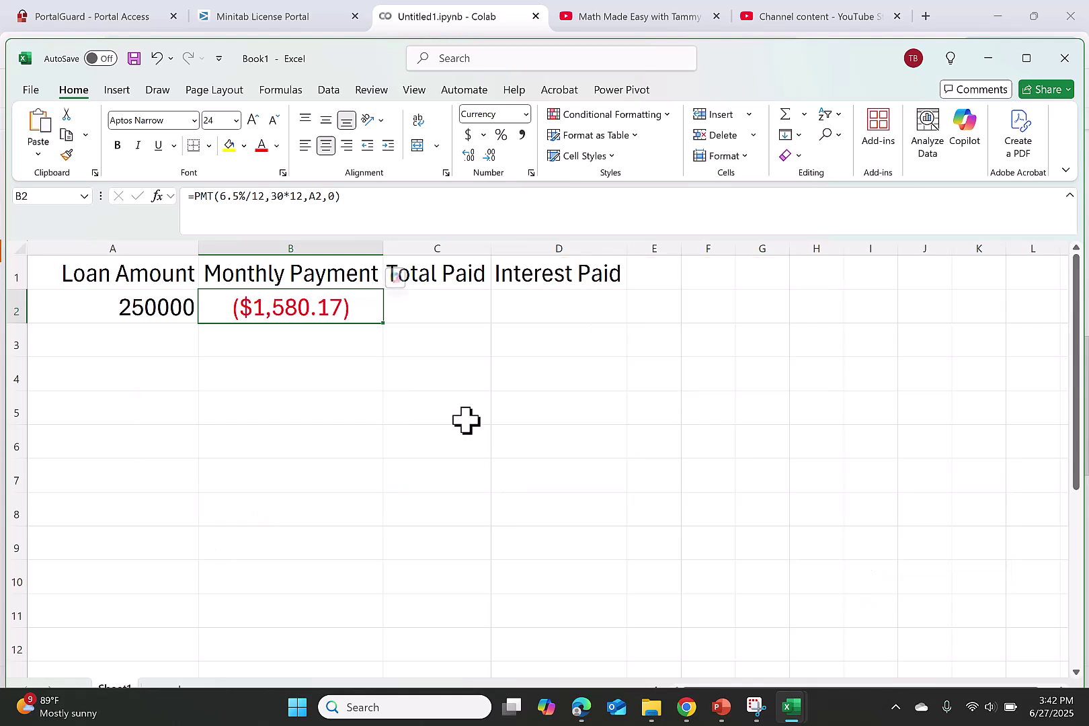
- Calculate Total Paid in cell C2 with the formula =B2*12*30
click(448, 319)
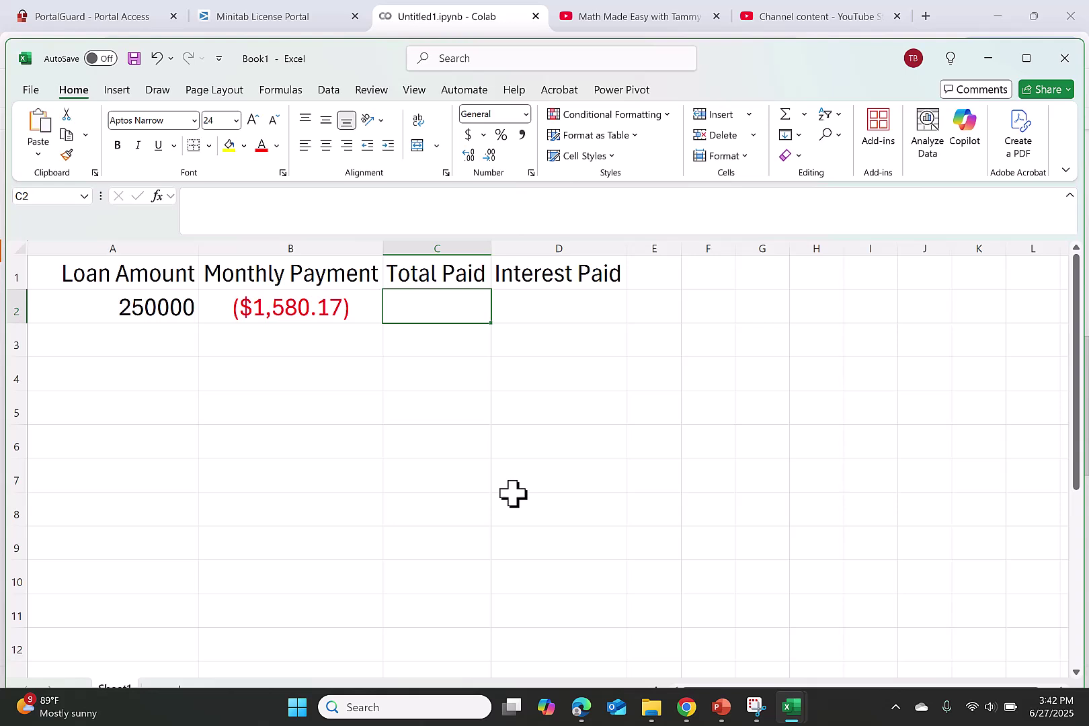
text(=)
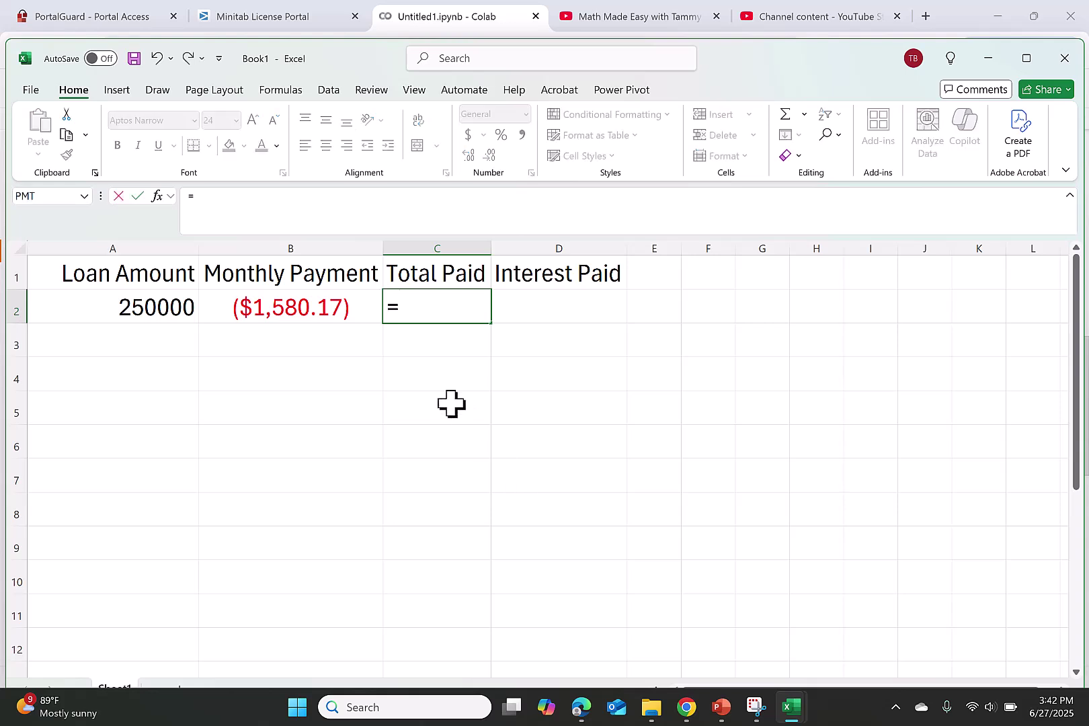
click(307, 311)
text(*12)
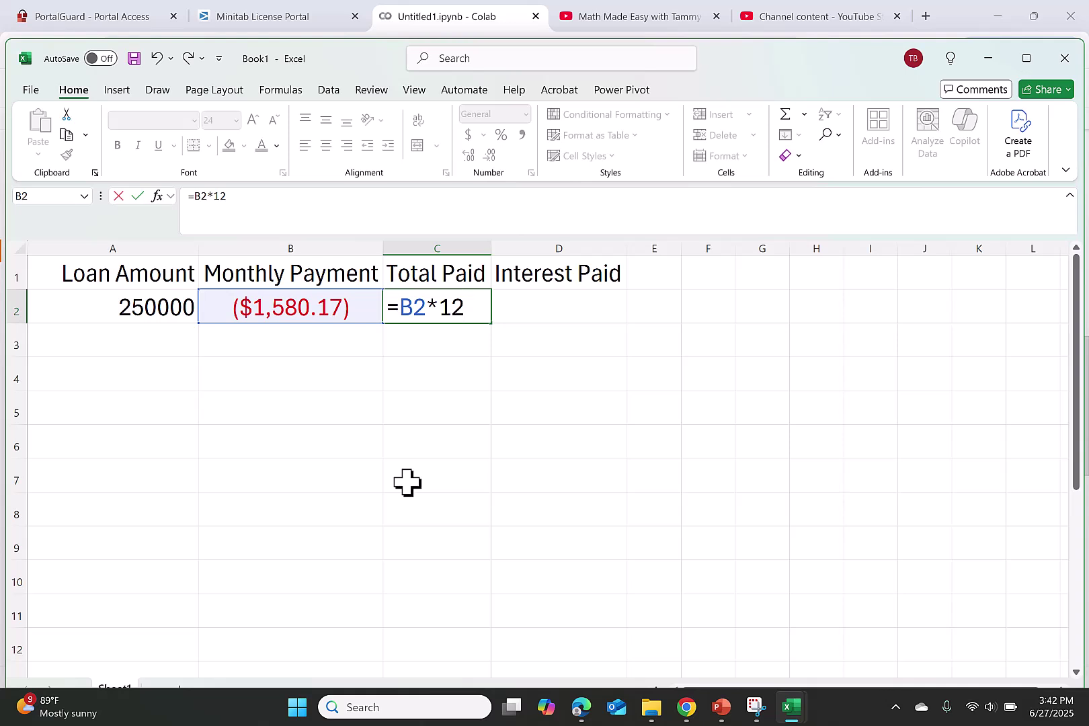
text(*30)
key(Return)
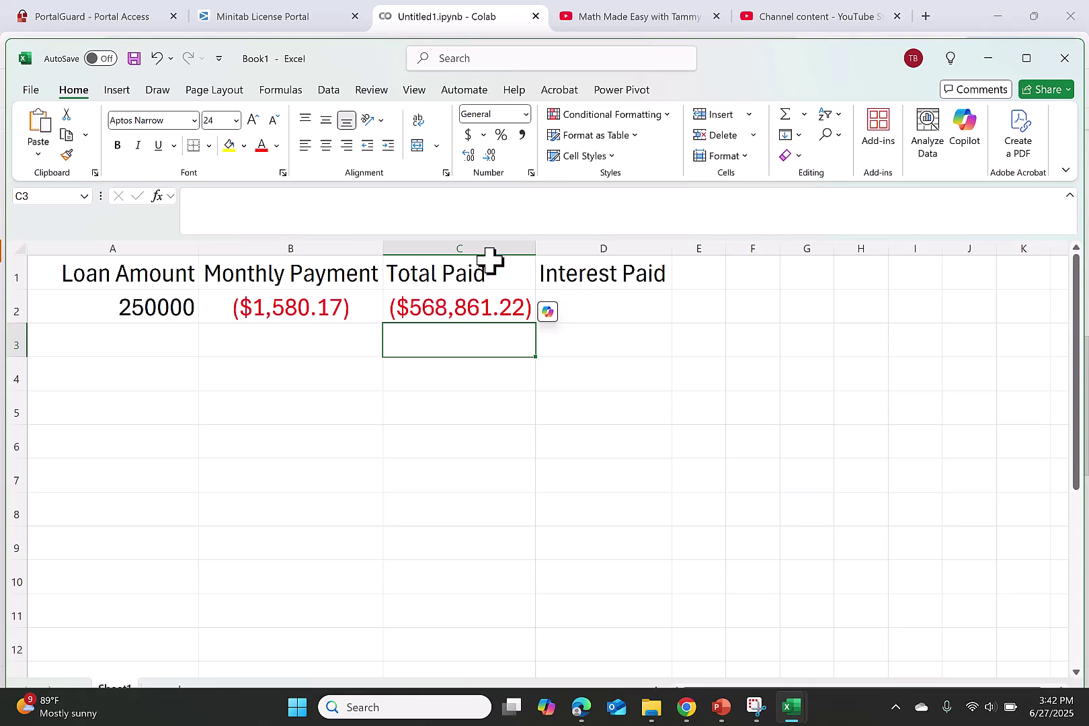
click(531, 250)
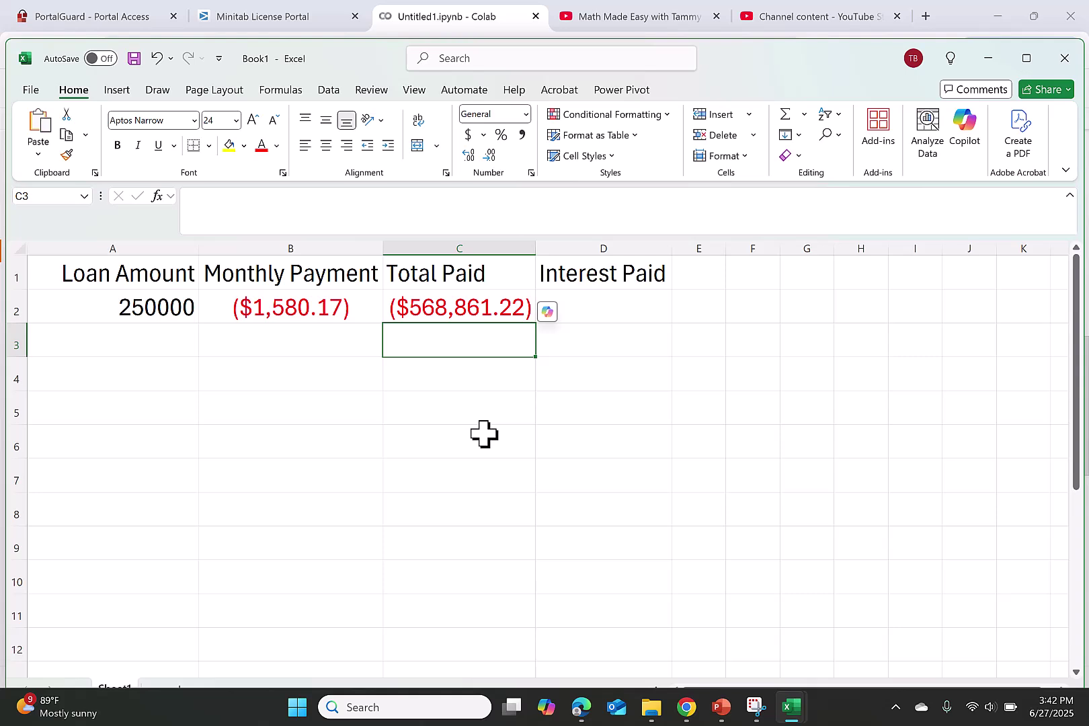
- Calculate Interest Paid in cell D2 with the formula =C2+A2
click(597, 310)
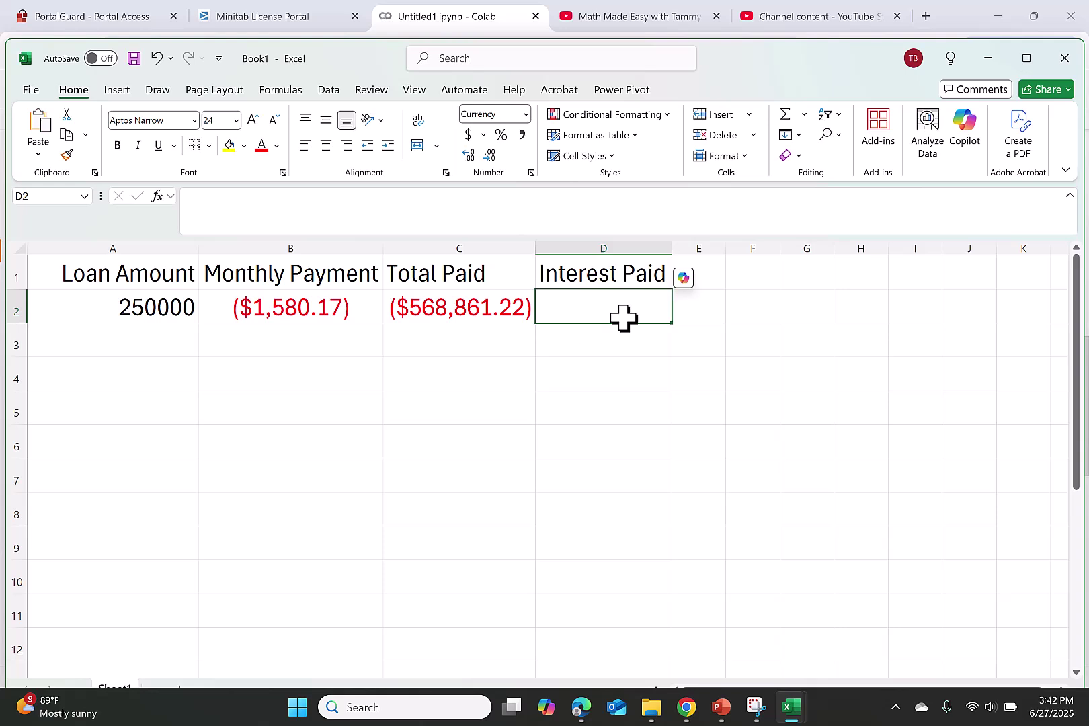
text(=)
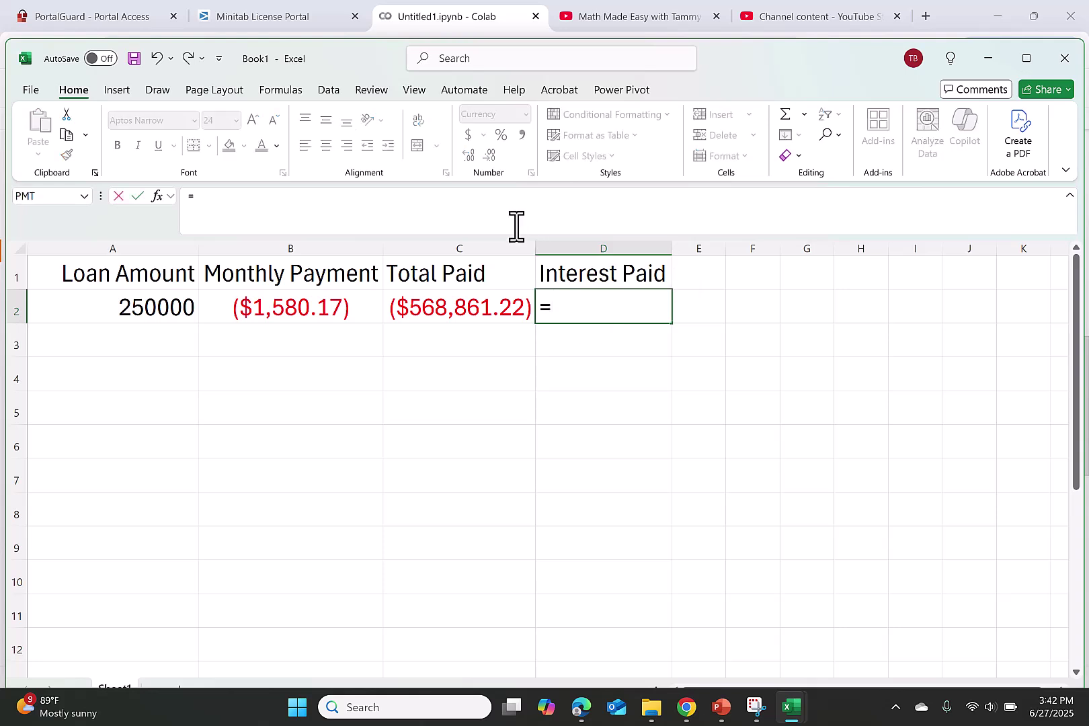
click(476, 308)
text(+)
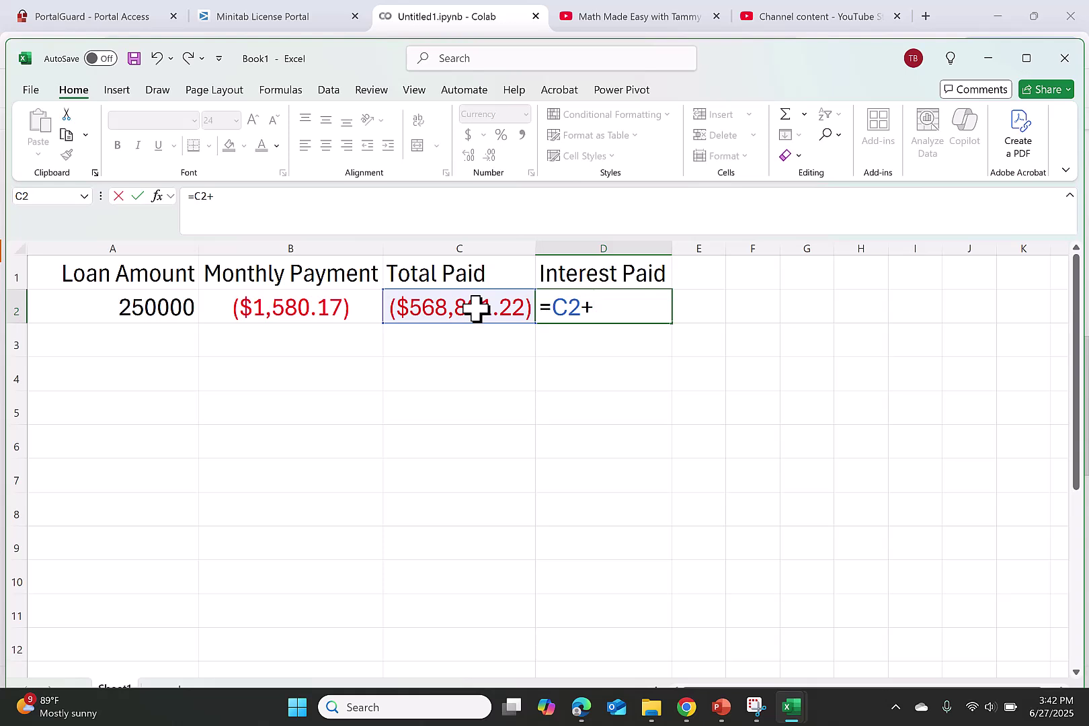
click(140, 310)
key(Return)
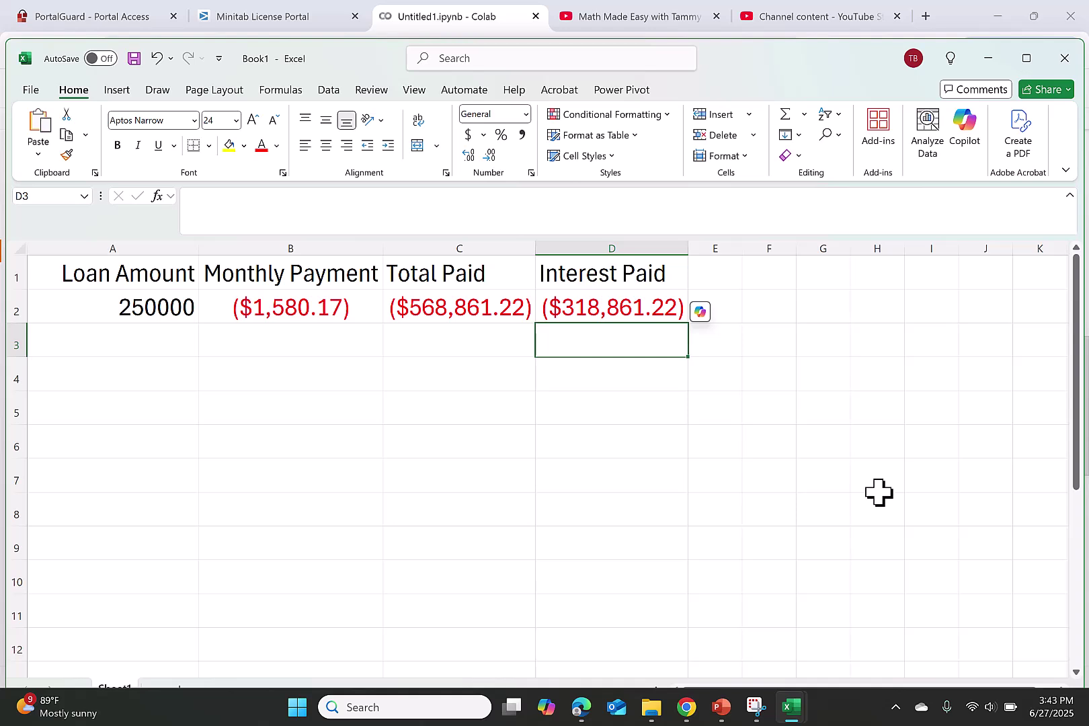
- Enter the formula =A2+10000 in cell A3 for the second loan amount
key(Home)
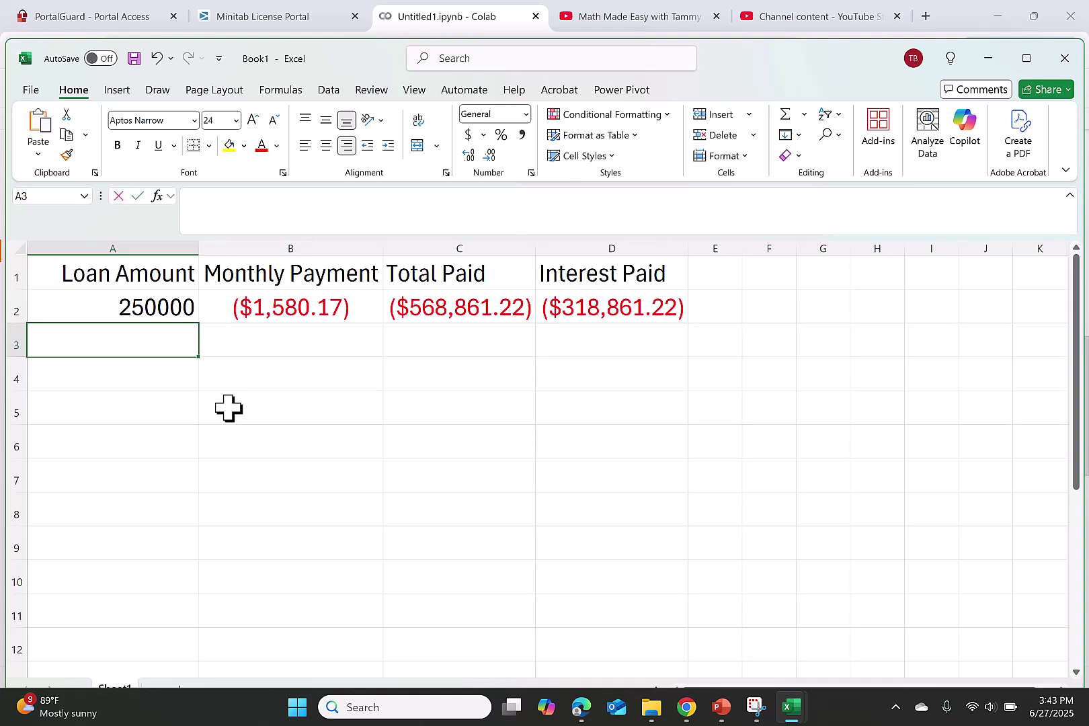
text(=)
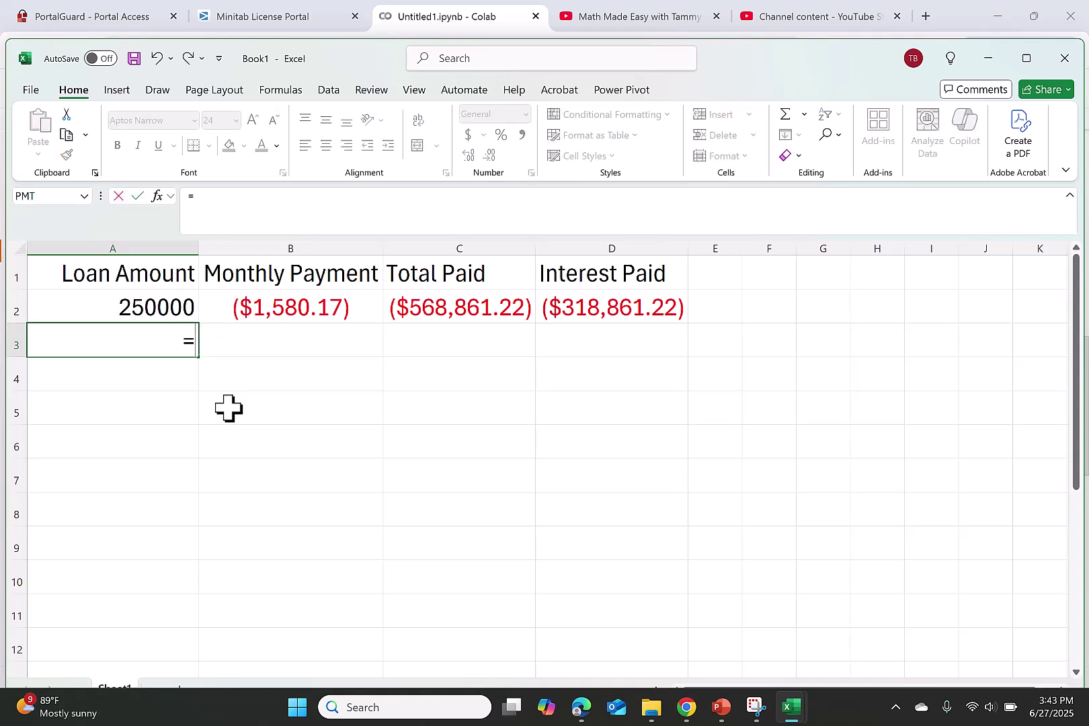
click(158, 308)
text(+10)
text(000)
key(Return)
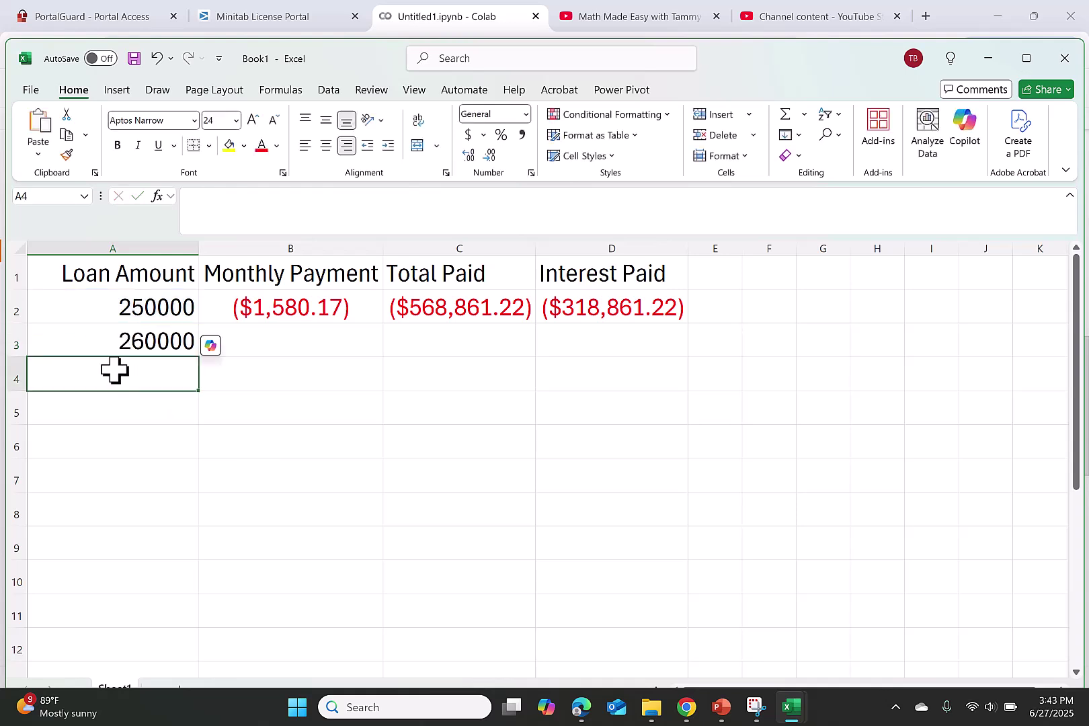
- Fill the A3 formula down the Loan Amount column to build a series of loan amounts in 10000 increments
click(150, 344)
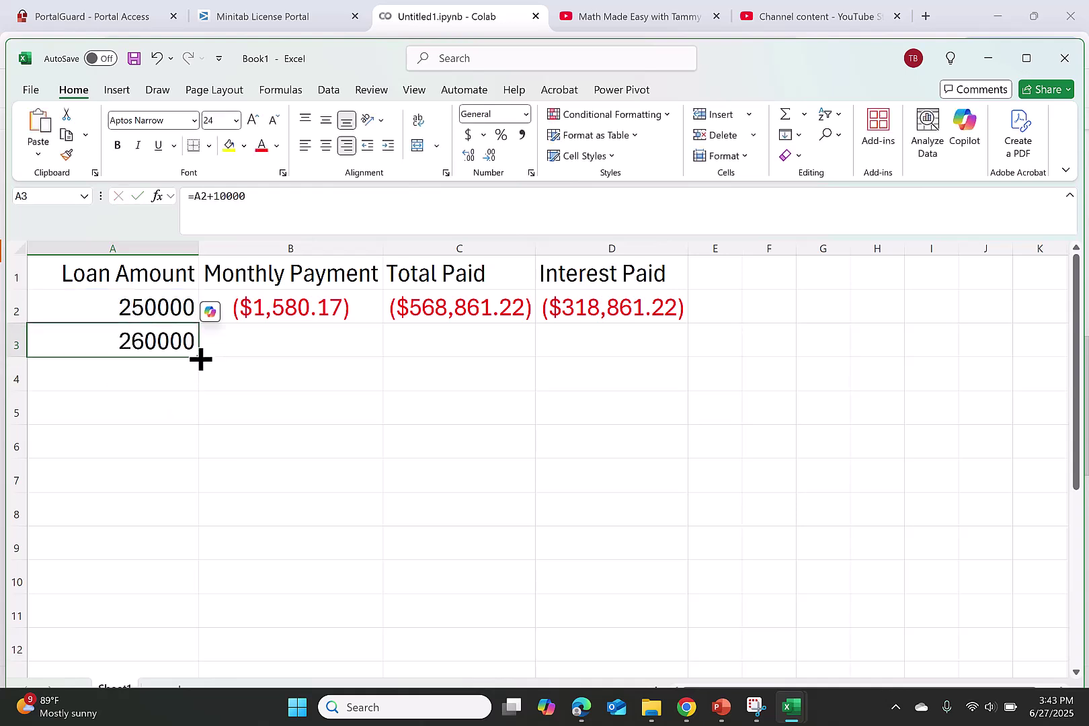
drag(199, 363, 213, 677)
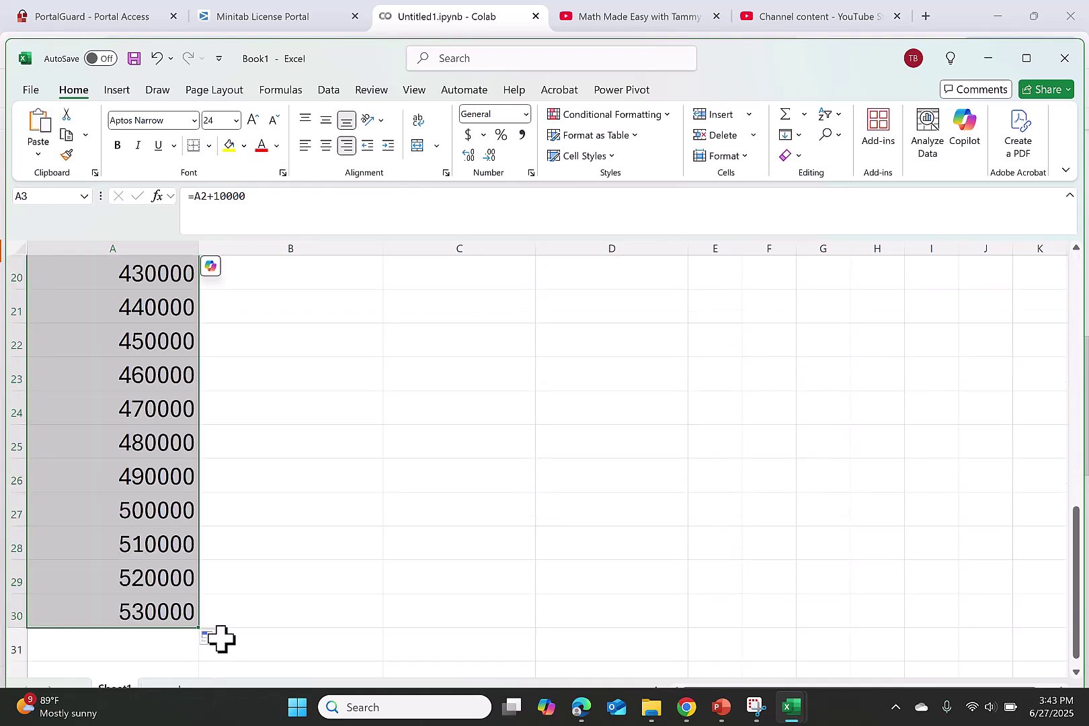
mouse_move(200, 630)
mouse_down()
mouse_move(200, 693)
mouse_move(204, 621)
mouse_up()
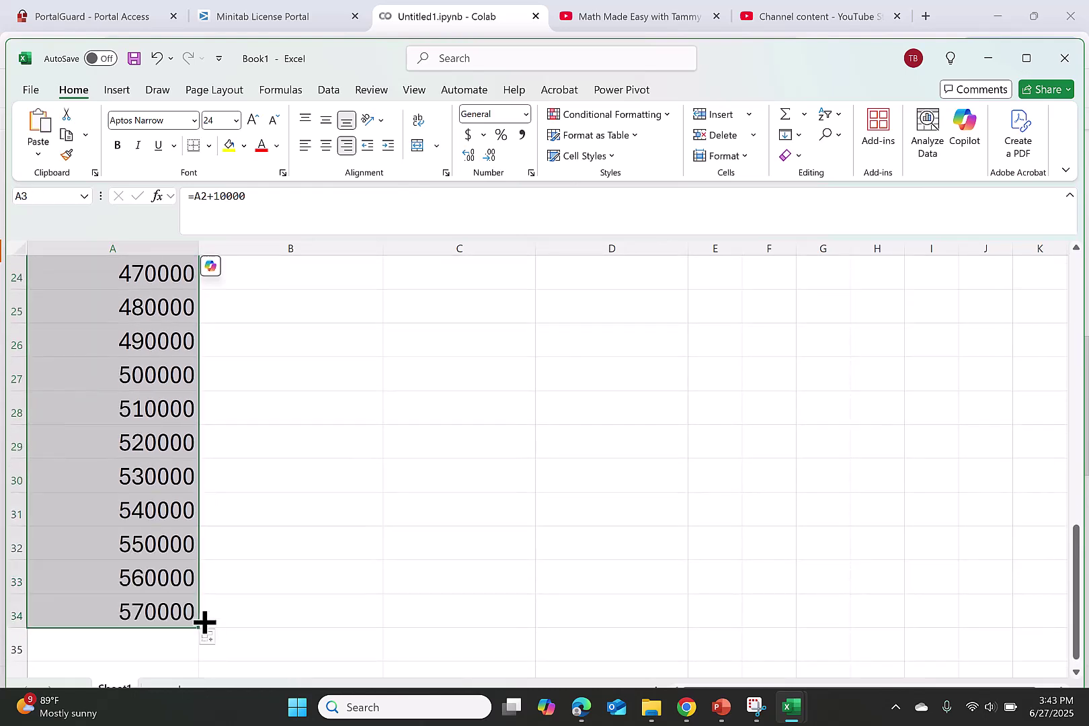
drag(201, 631, 204, 561)
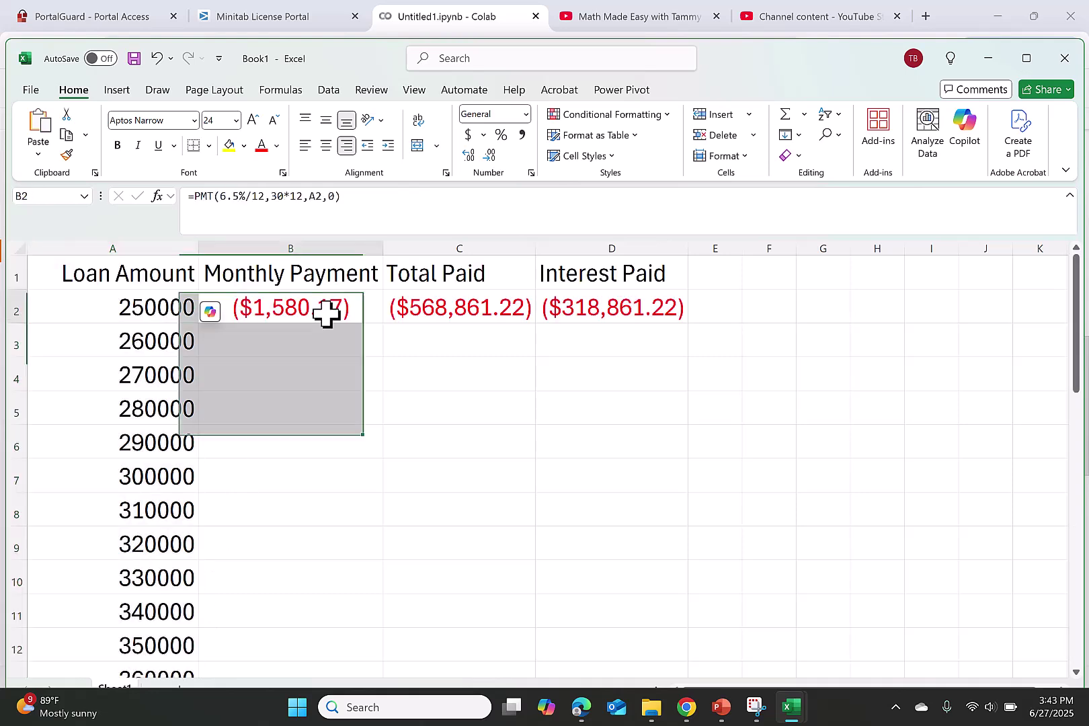
- Fill the PMT formula from B2 down the Monthly Payment column for all loan amounts
click(326, 315)
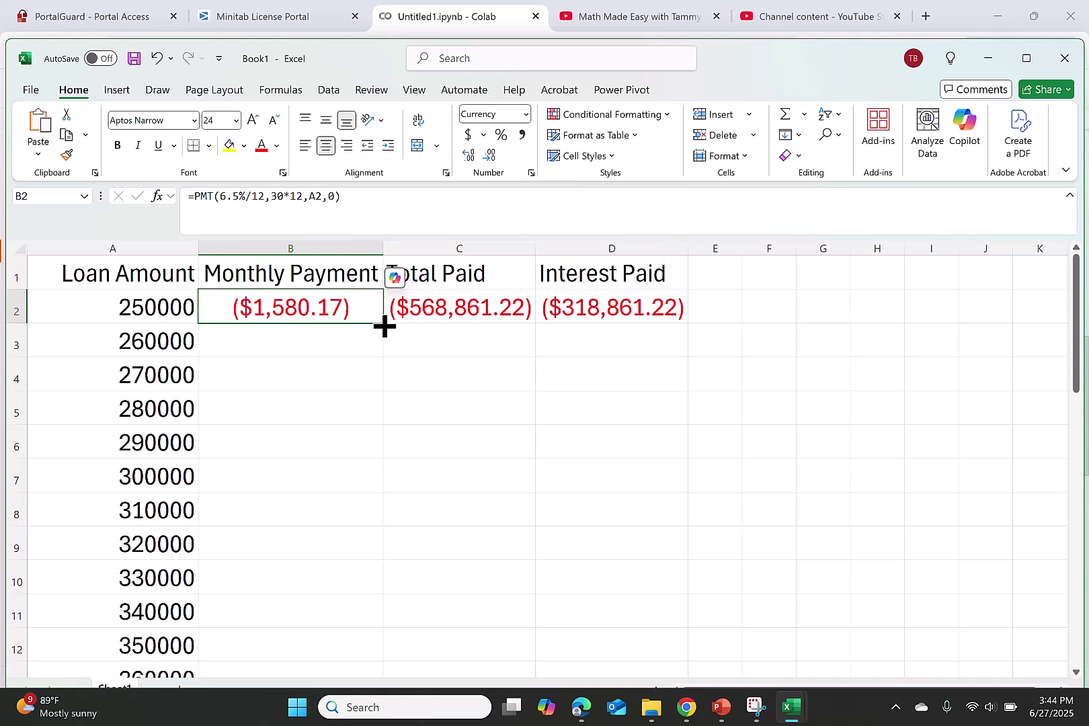
double_click(384, 327)
scroll(325, 476, down, 3)
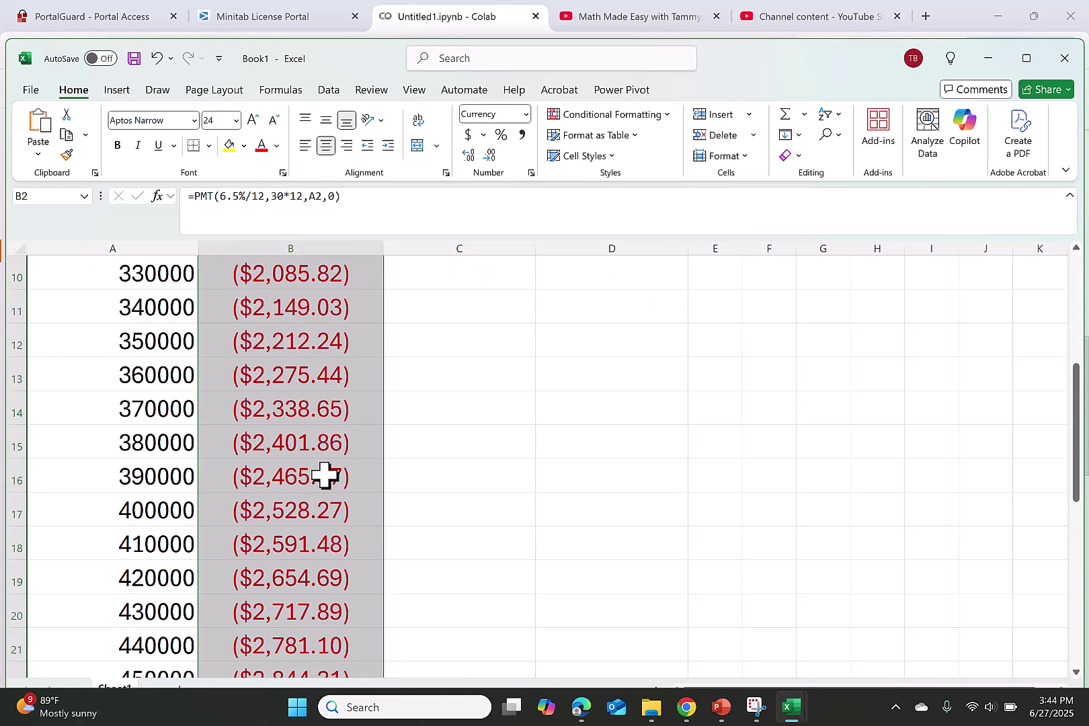
- Fill the Total Paid formula from C2 down for all loan amounts and widen column C to fit the larger values
scroll(326, 476, down, 4)
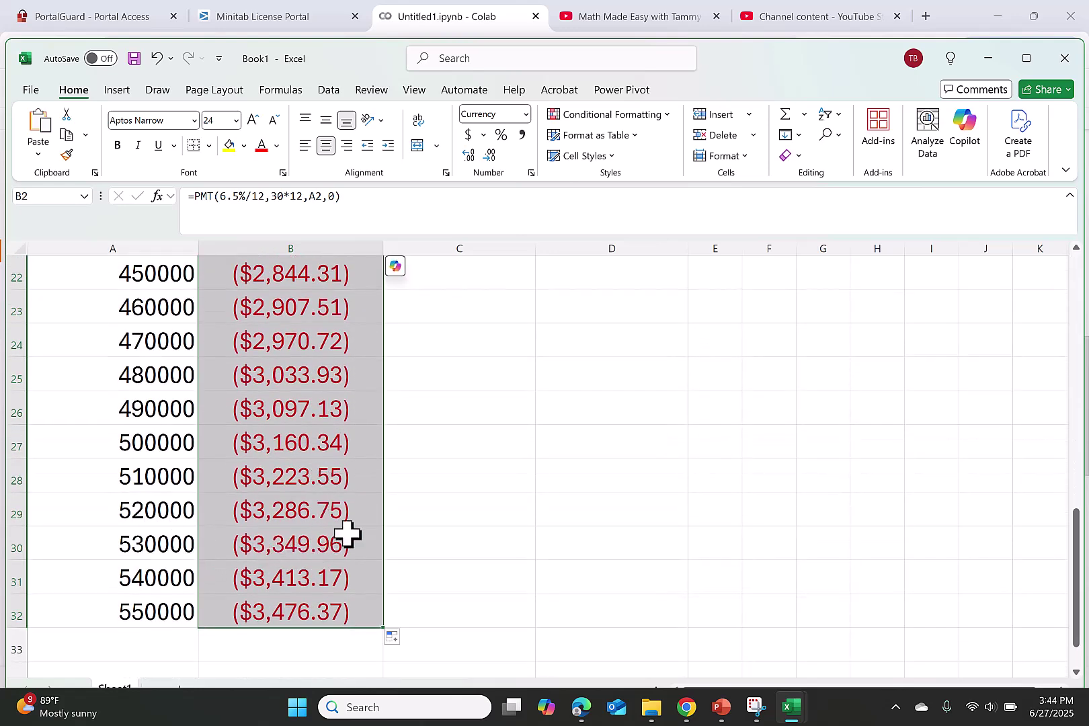
scroll(377, 528, up, 7)
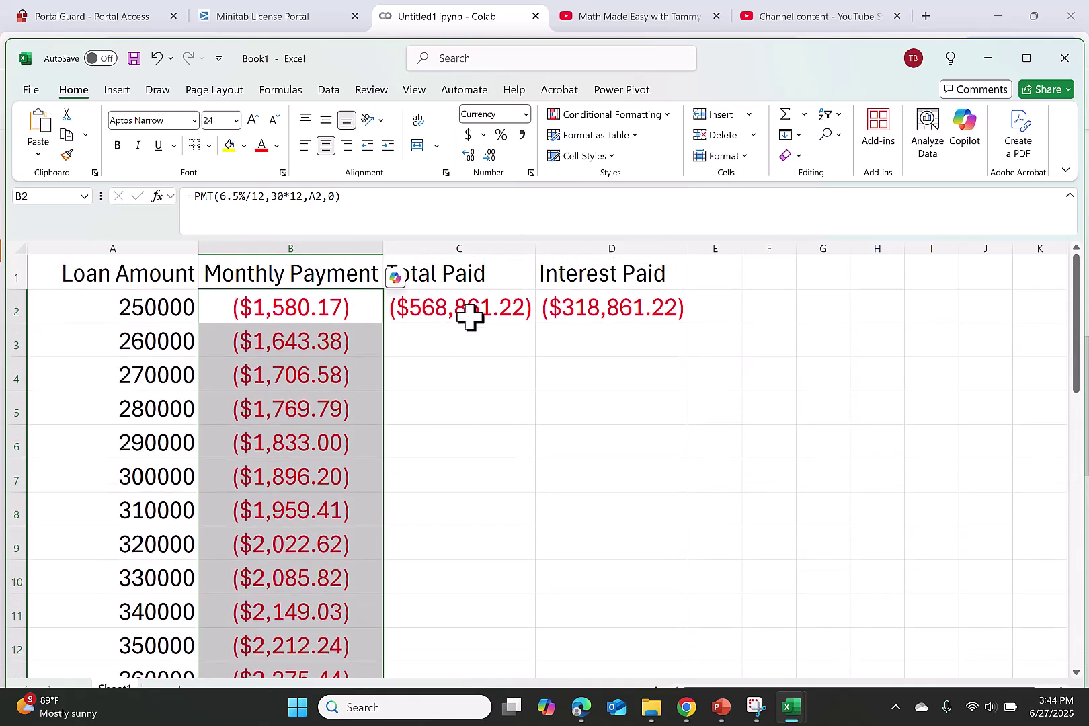
click(473, 311)
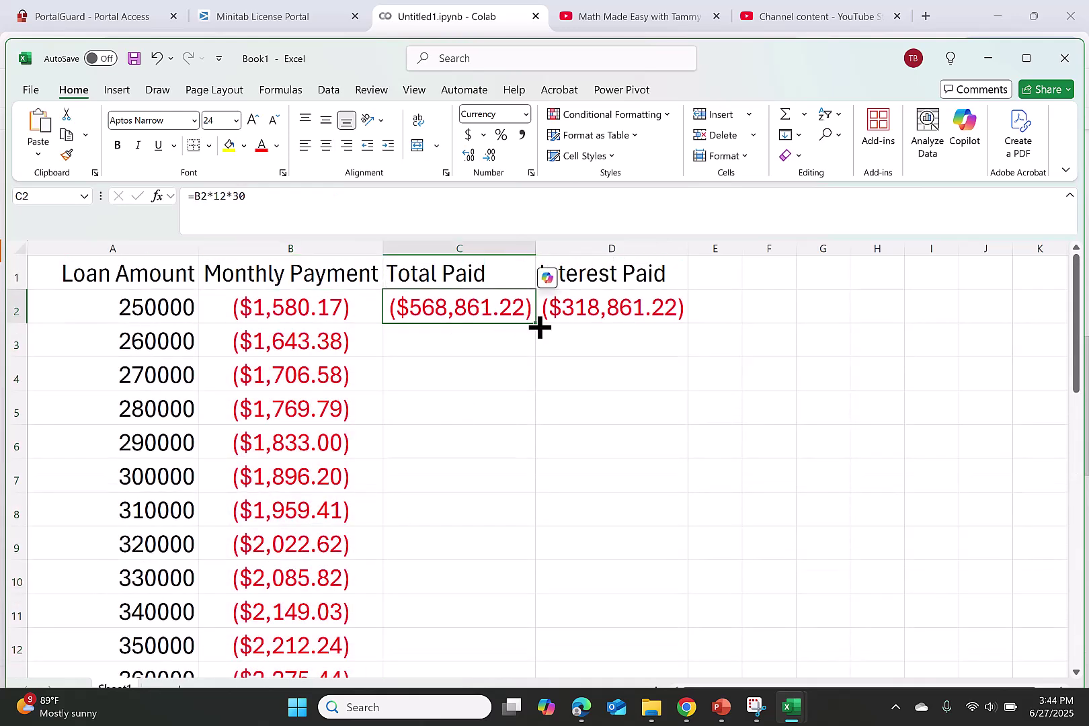
double_click(539, 327)
scroll(504, 451, down, 4)
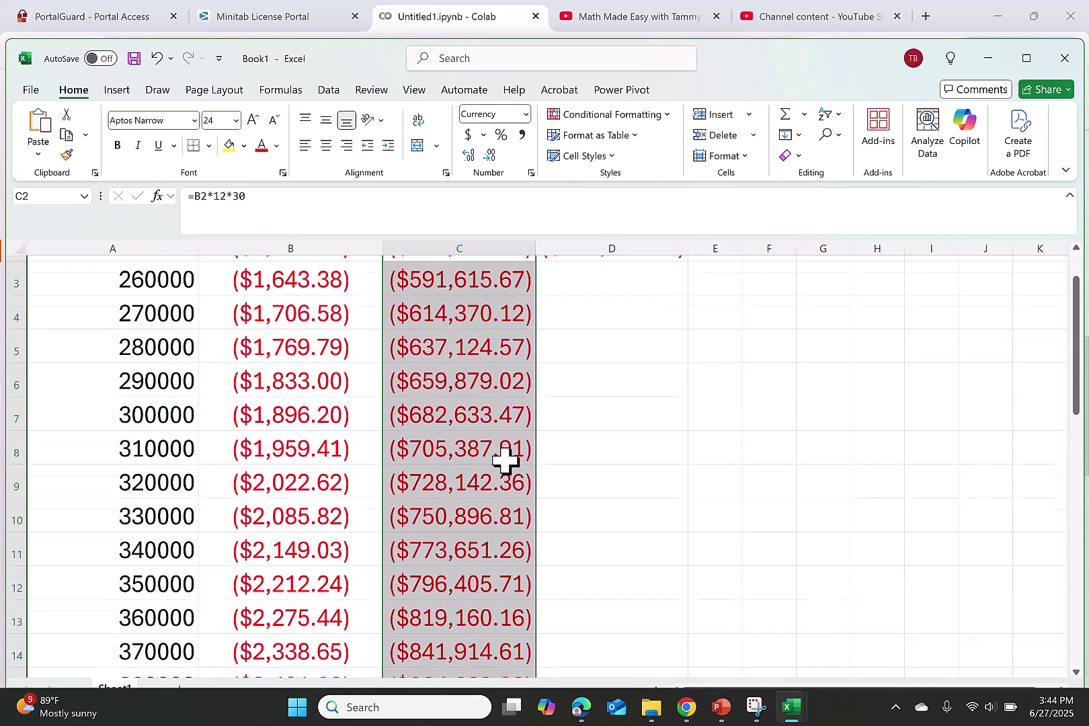
scroll(527, 498, down, 1)
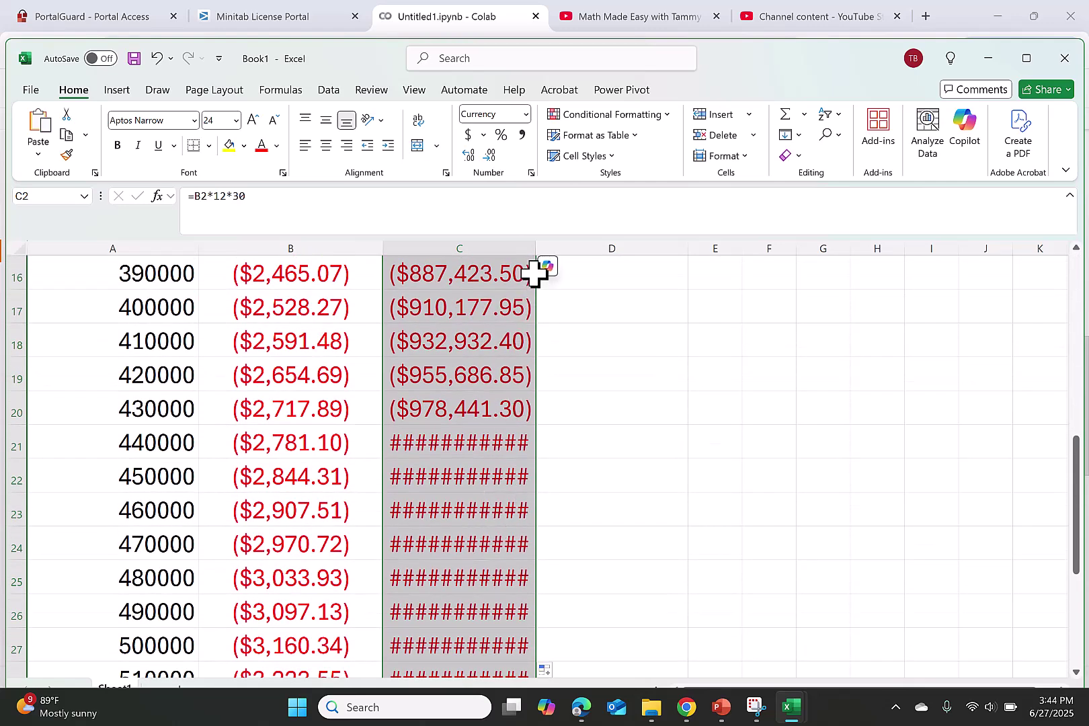
drag(536, 249, 595, 249)
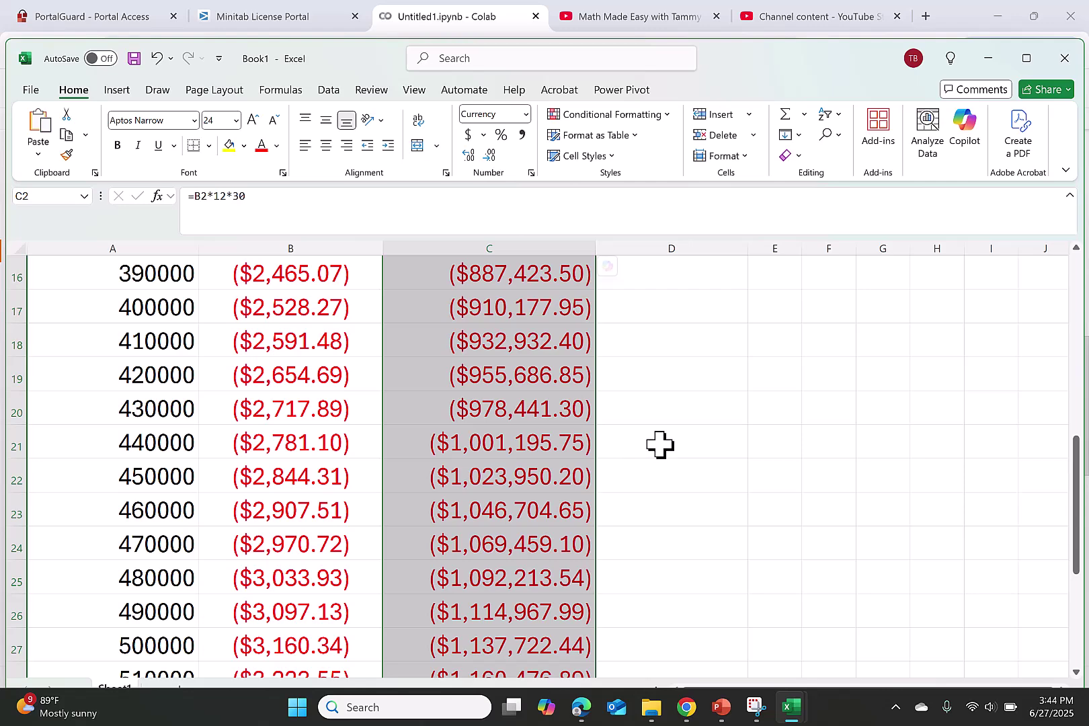
- Fill the Interest Paid formula from D2 down for all loan amounts, widen column D, and check the filled rows
scroll(659, 443, up, 5)
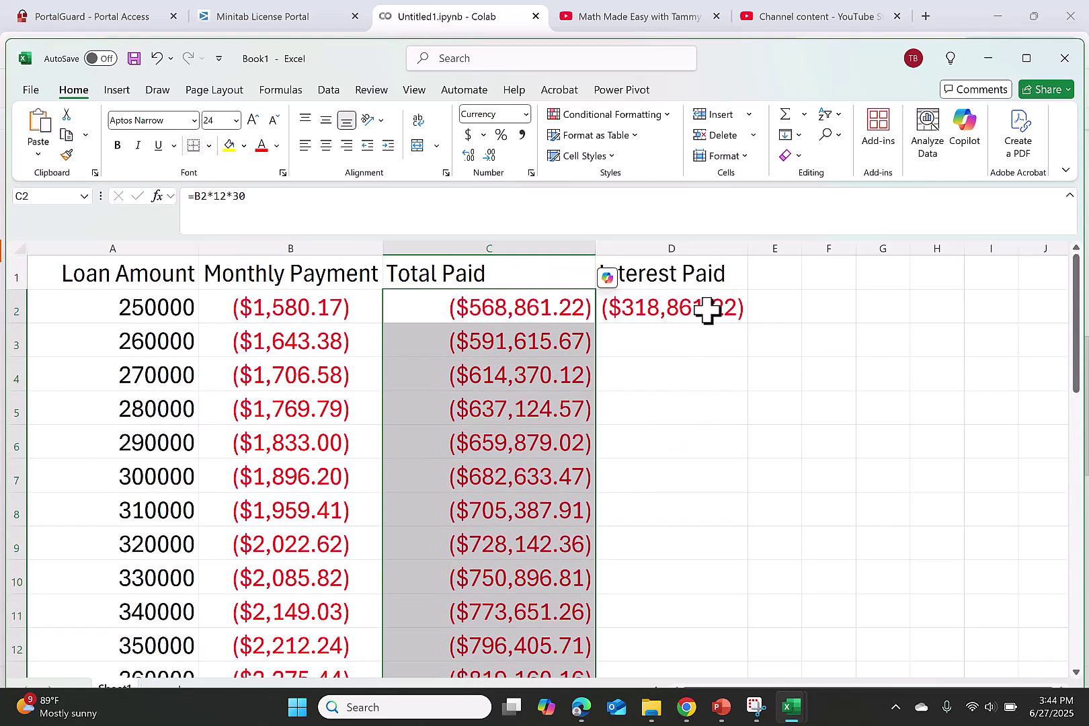
click(705, 311)
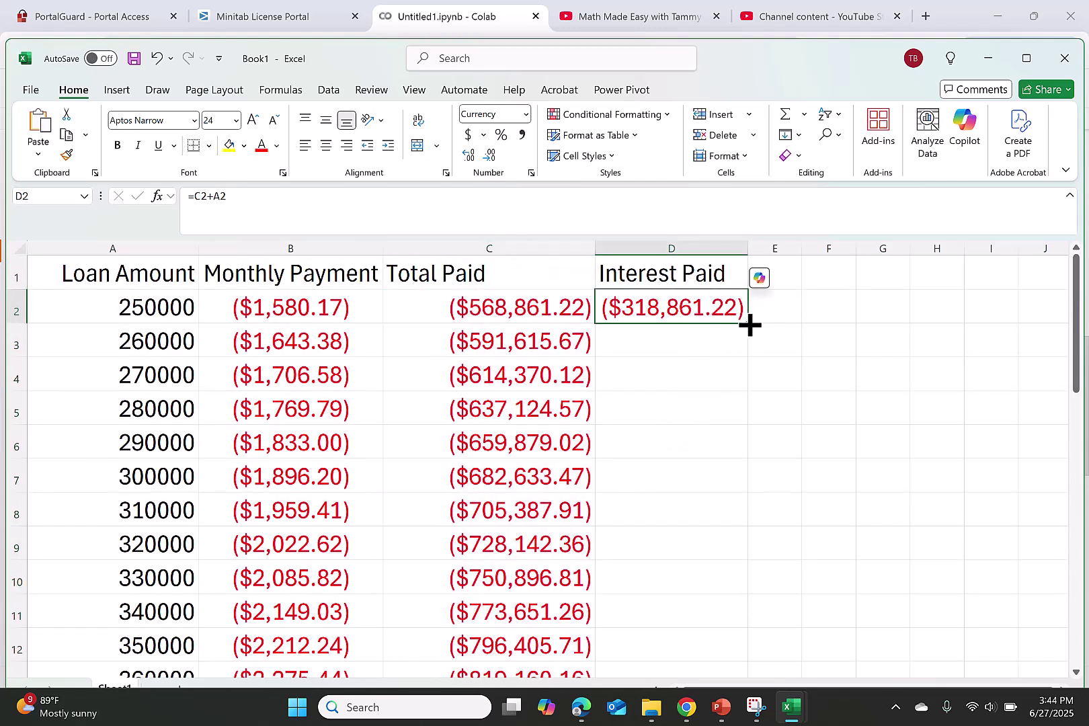
double_click(749, 324)
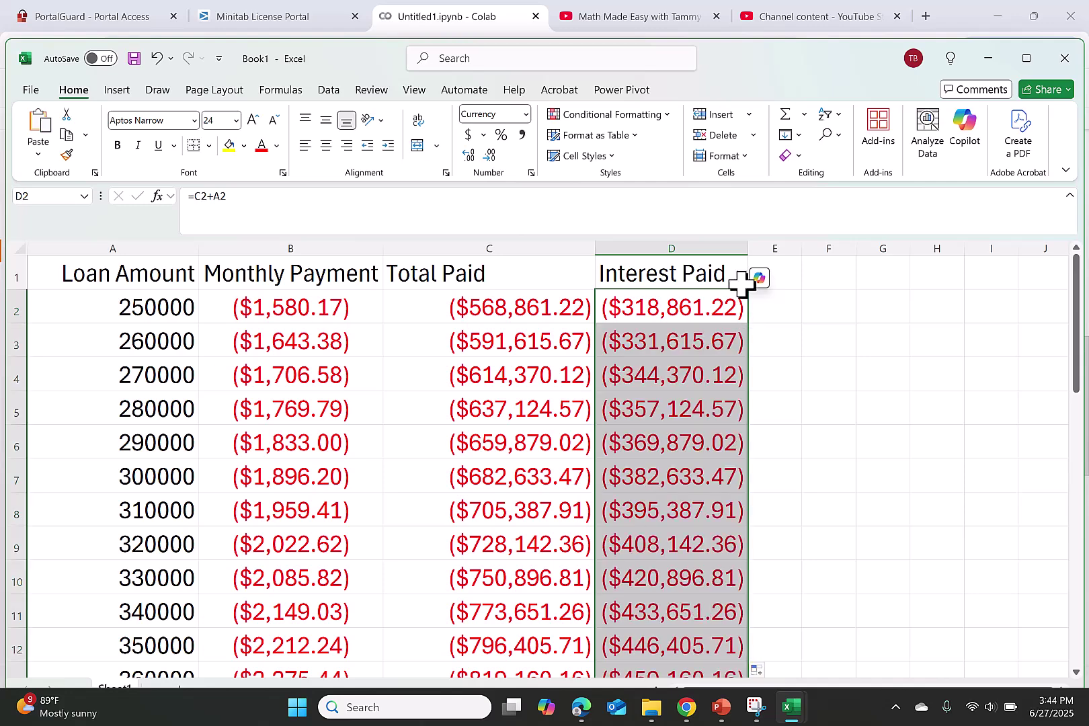
drag(750, 250, 816, 250)
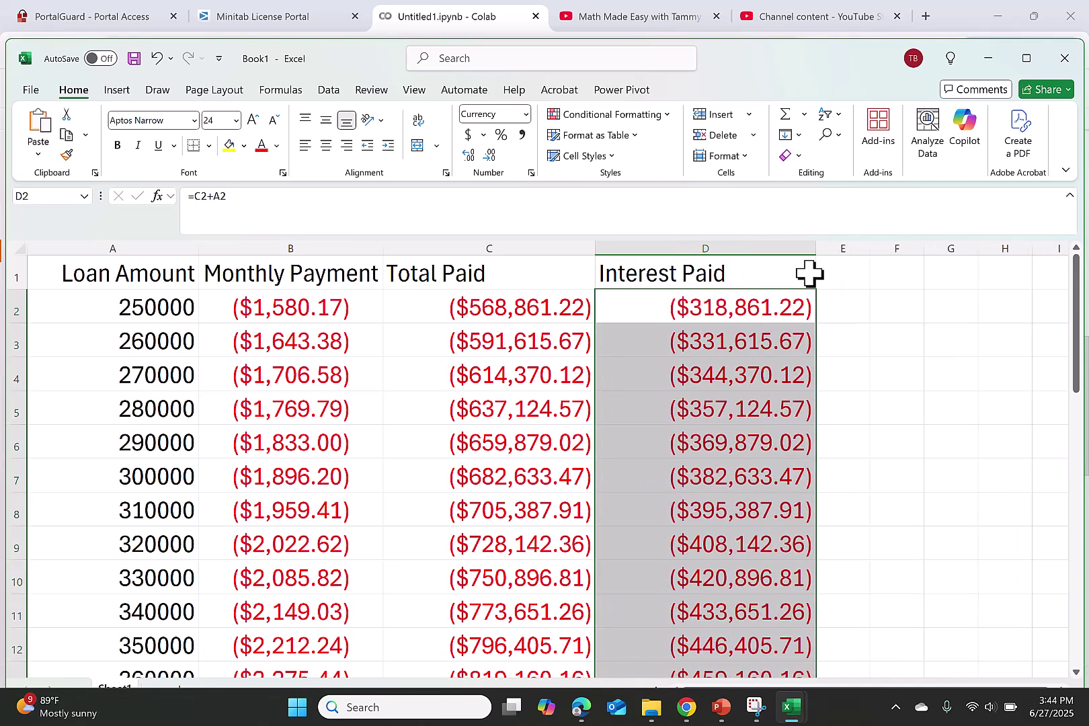
scroll(458, 483, down, 8)
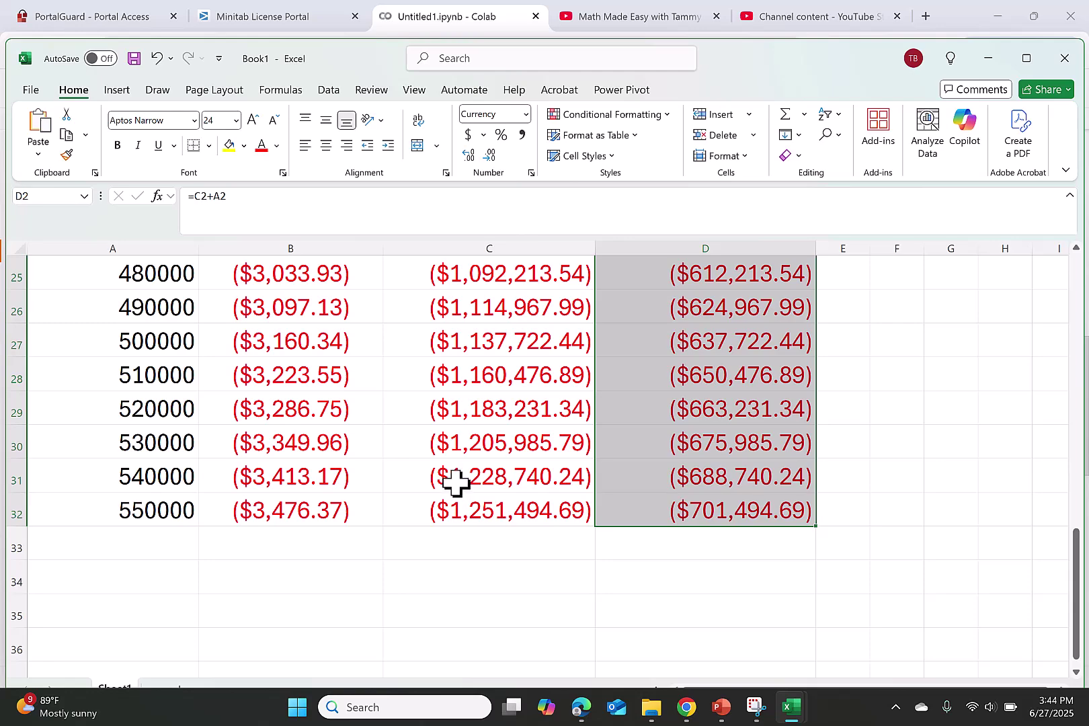
scroll(418, 462, up, 8)
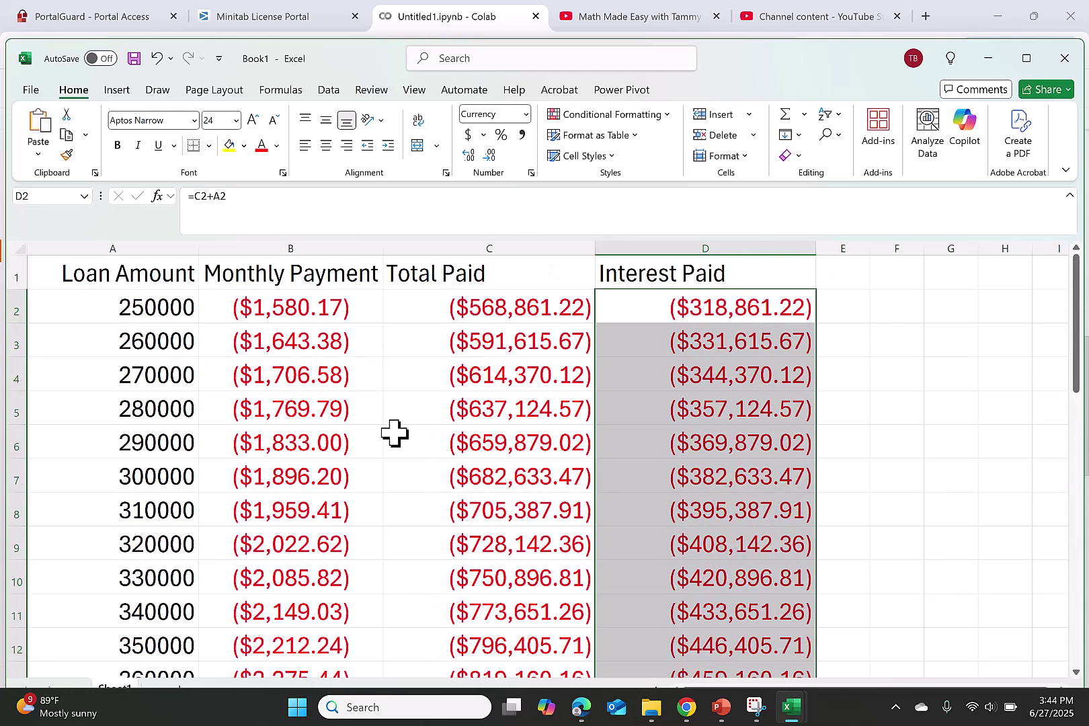
scroll(345, 450, down, 5)
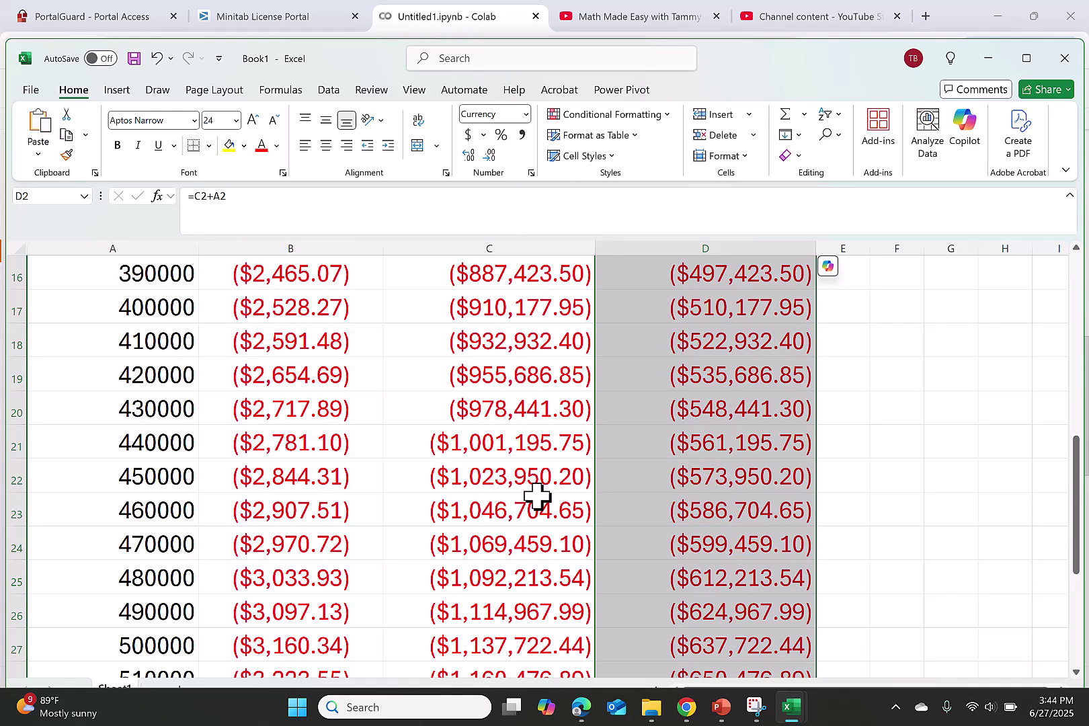
scroll(703, 494, down, 3)
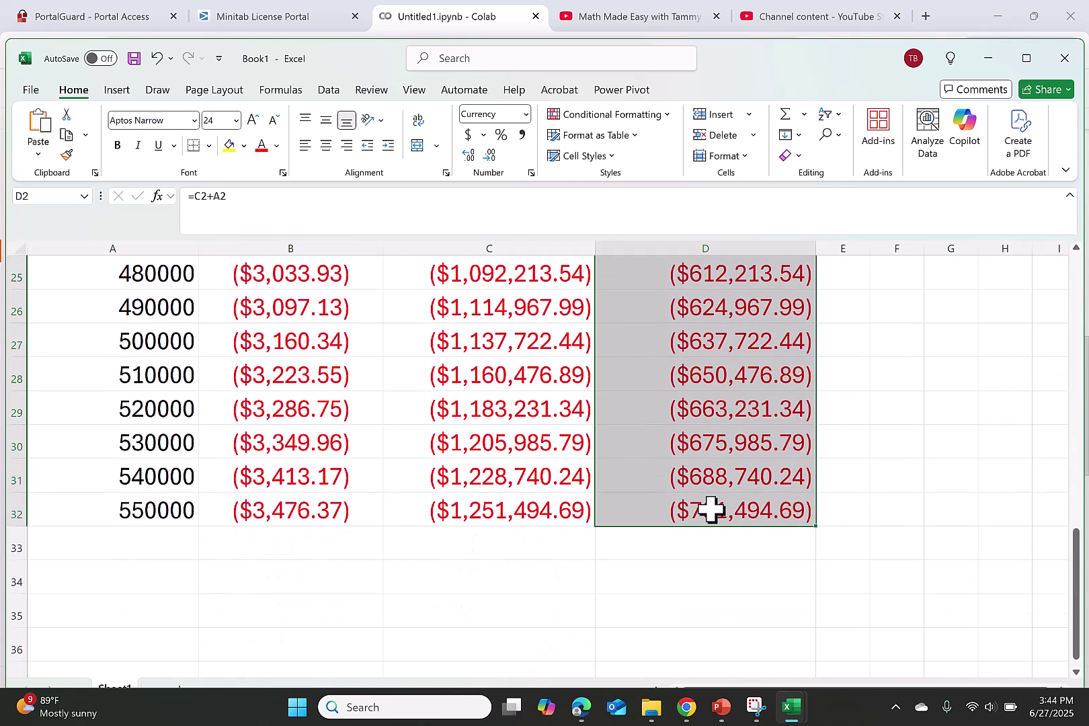
scroll(711, 510, up, 8)
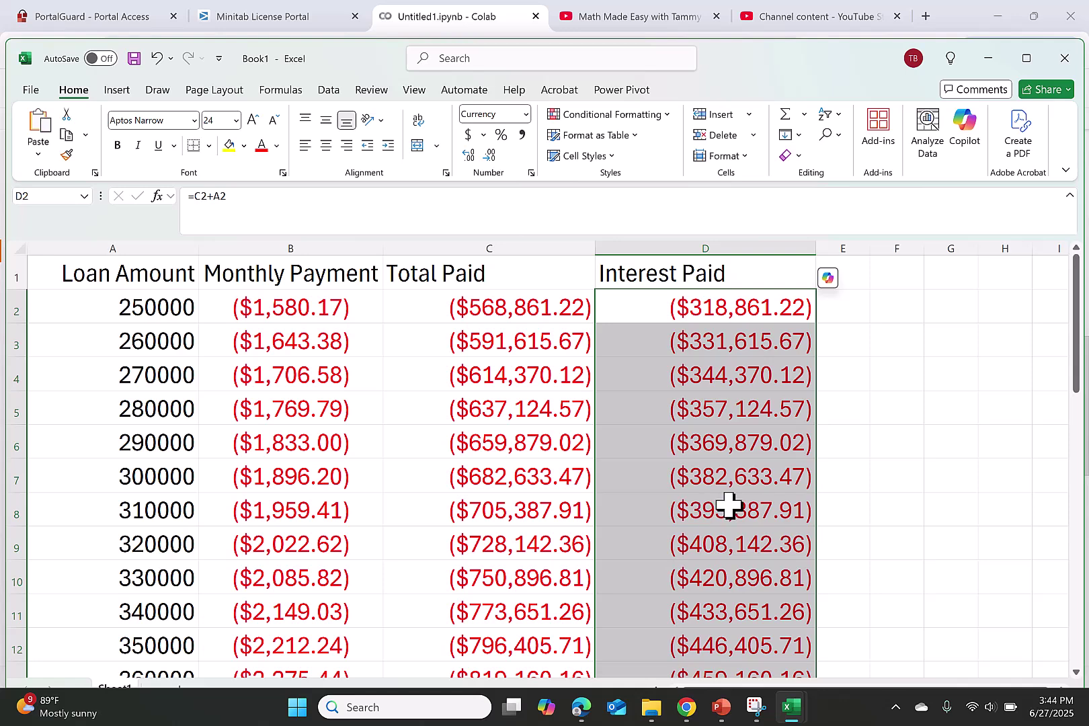